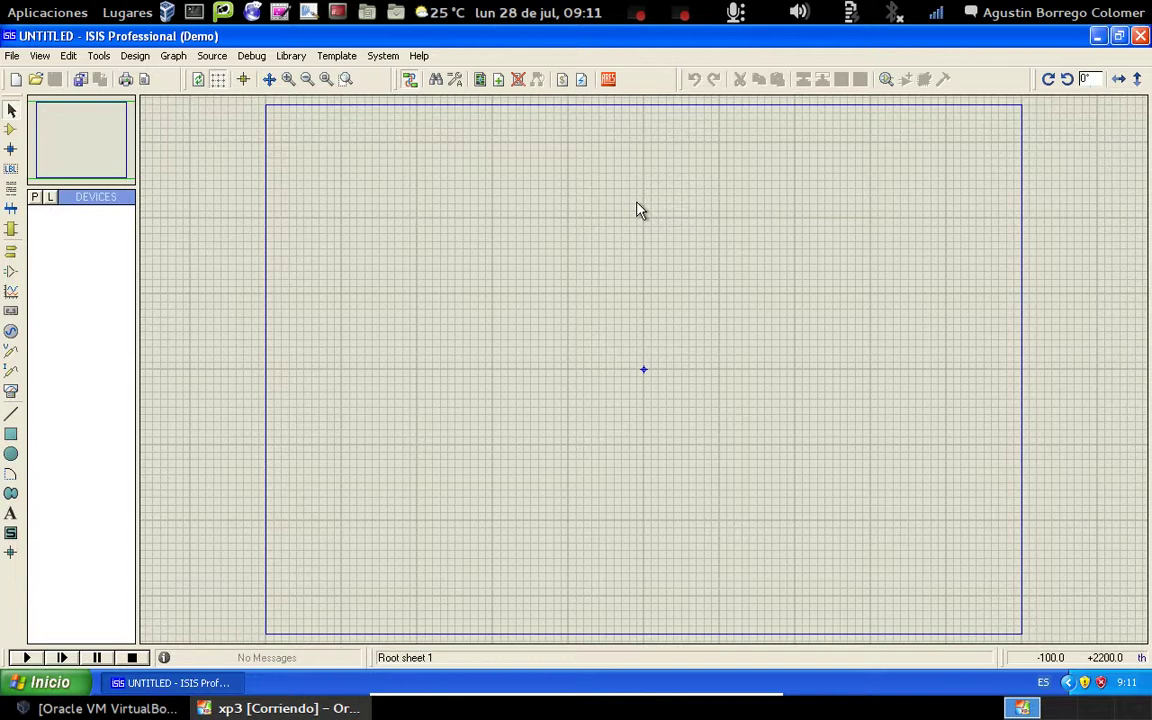
Step: Open the dsPIC33_REC schematic design from the Tutorials samples folder
left_click(12, 57)
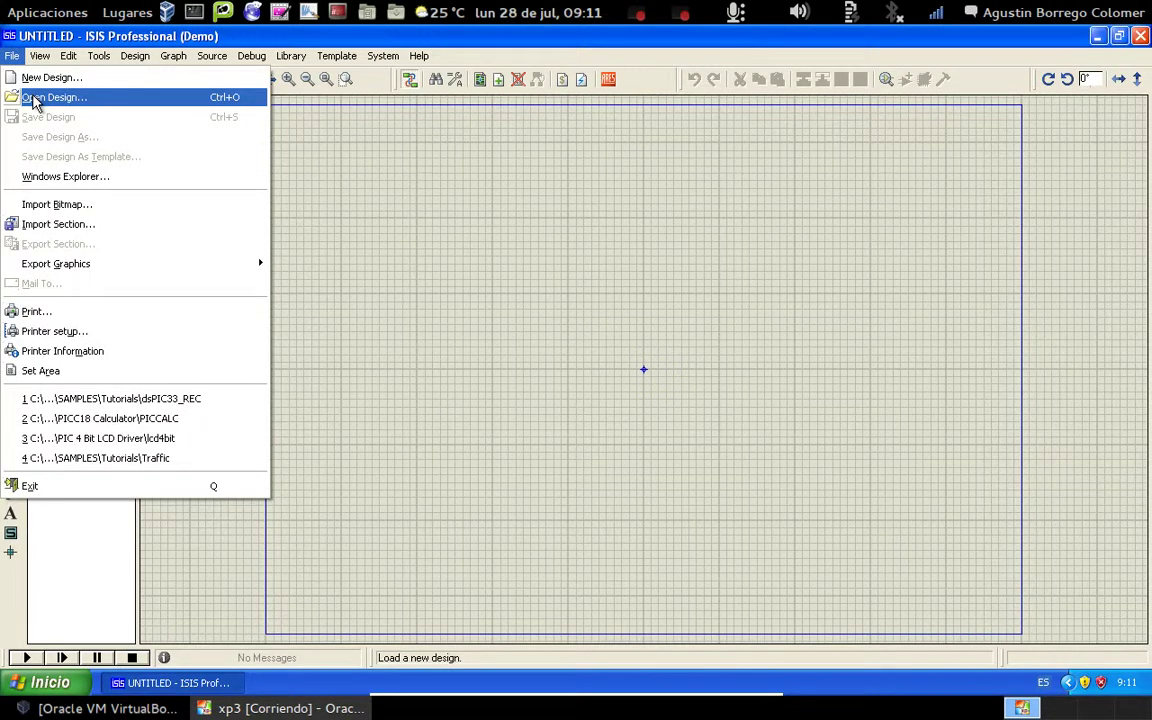
left_click(35, 98)
double_click(378, 249)
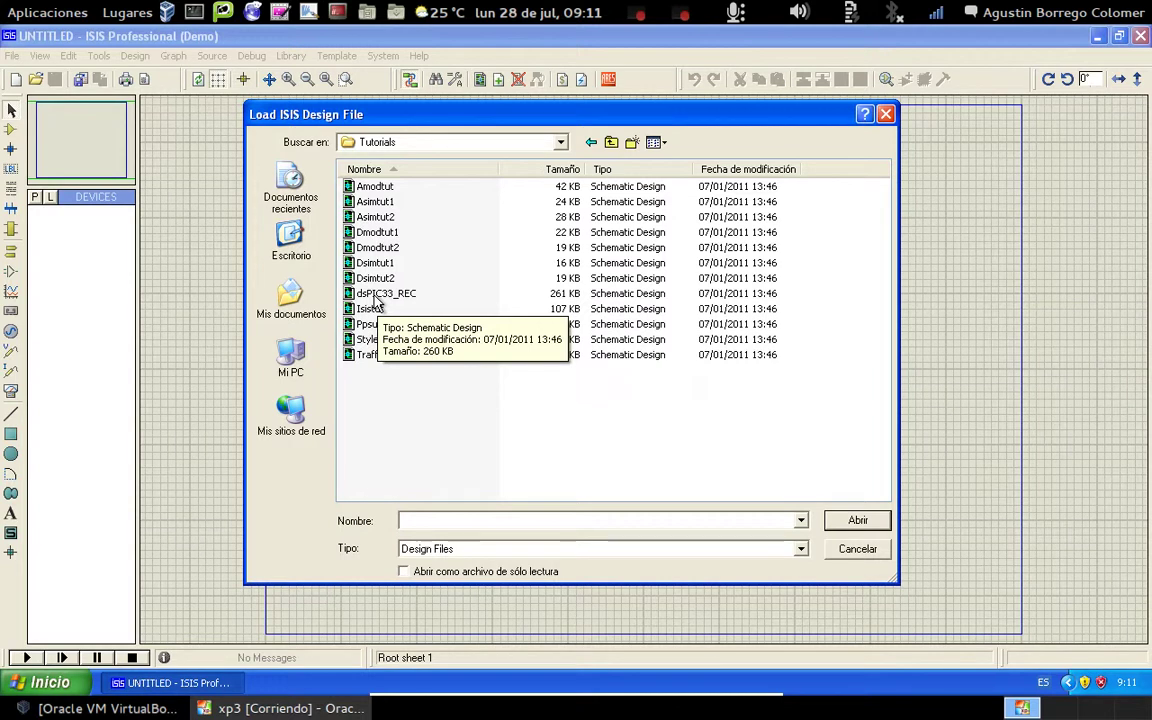
double_click(375, 294)
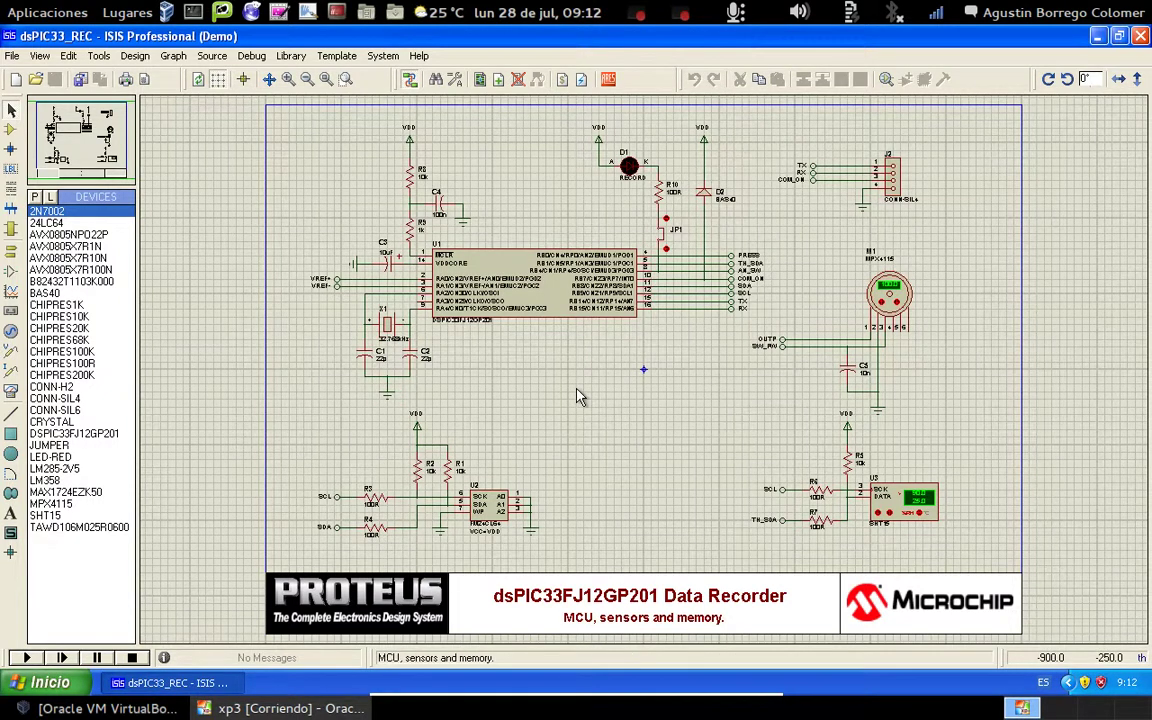
Step: View the Analog, Reference & Power sheet, and return to the MCU, sensors and memory sheet
left_click(136, 57)
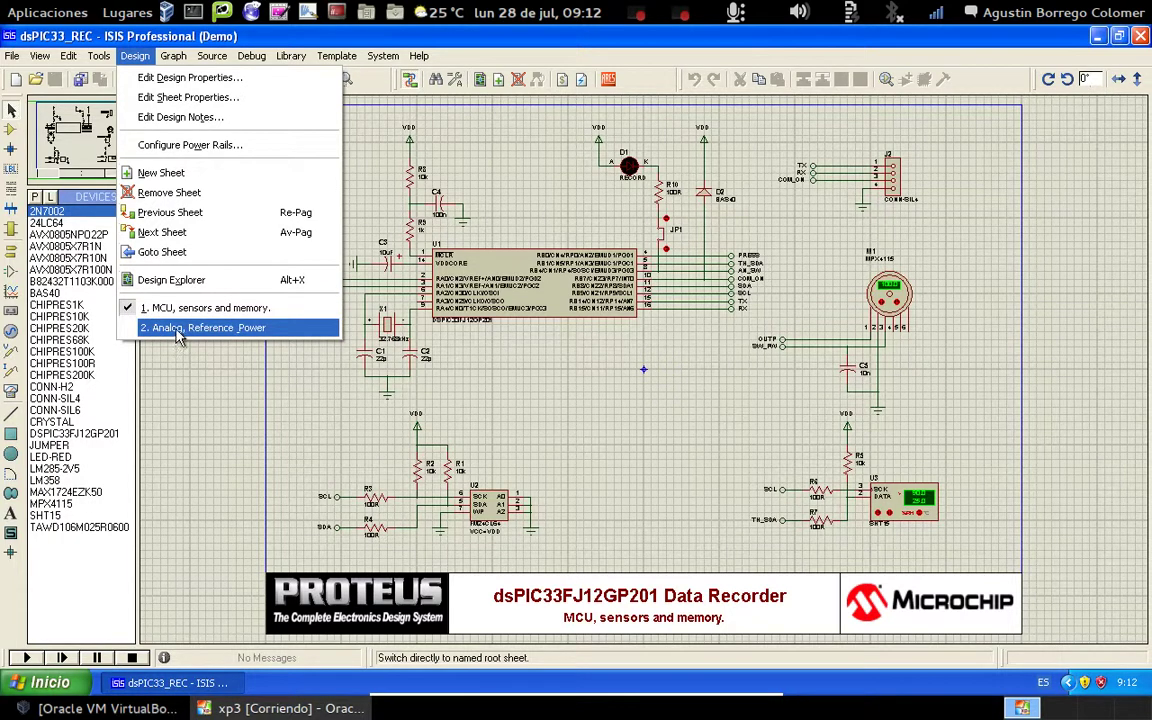
left_click(172, 330)
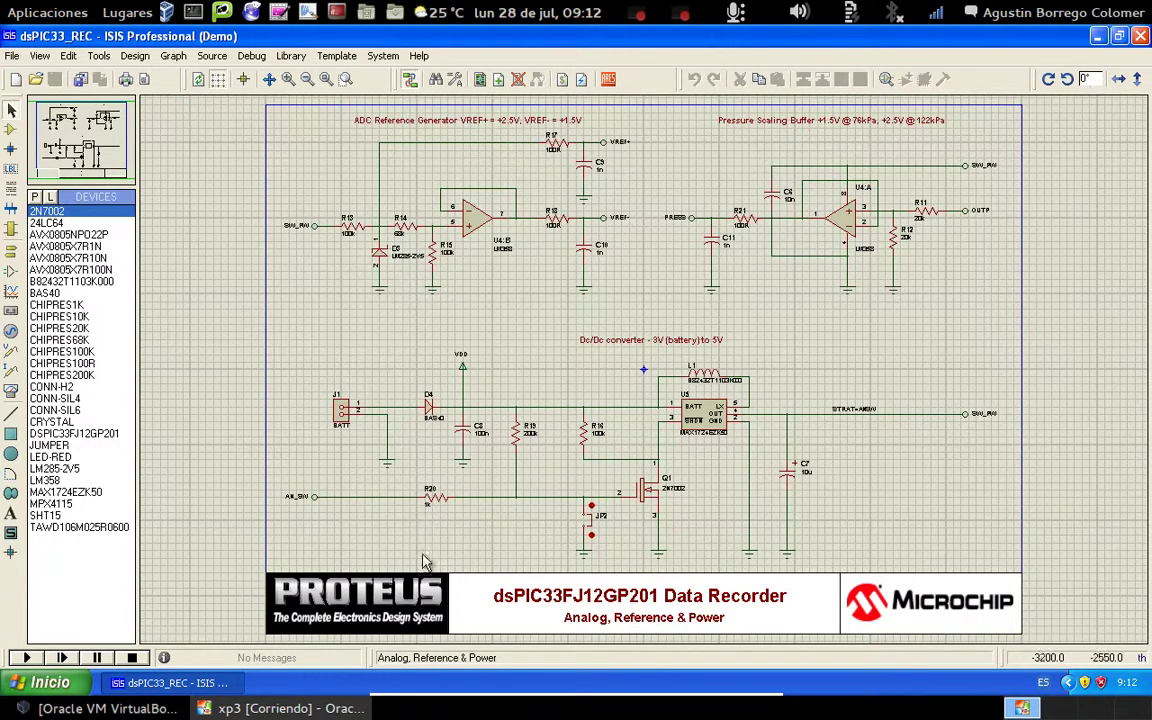
left_click(135, 55)
left_click(190, 308)
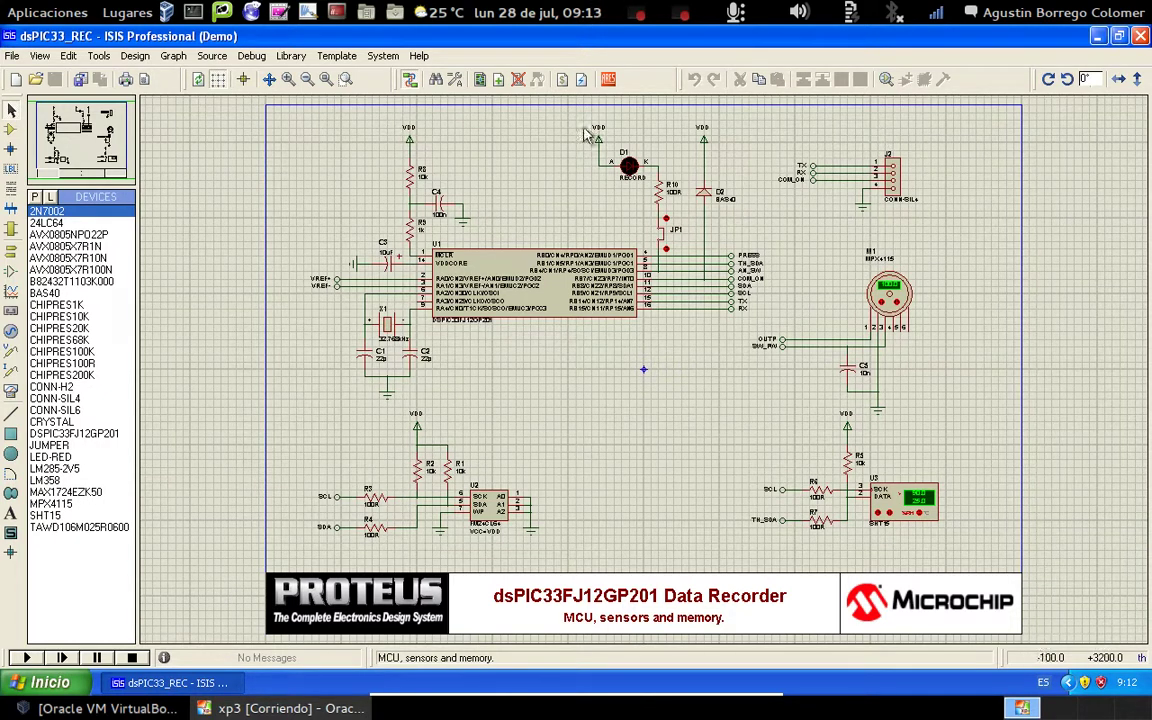
left_click(335, 57)
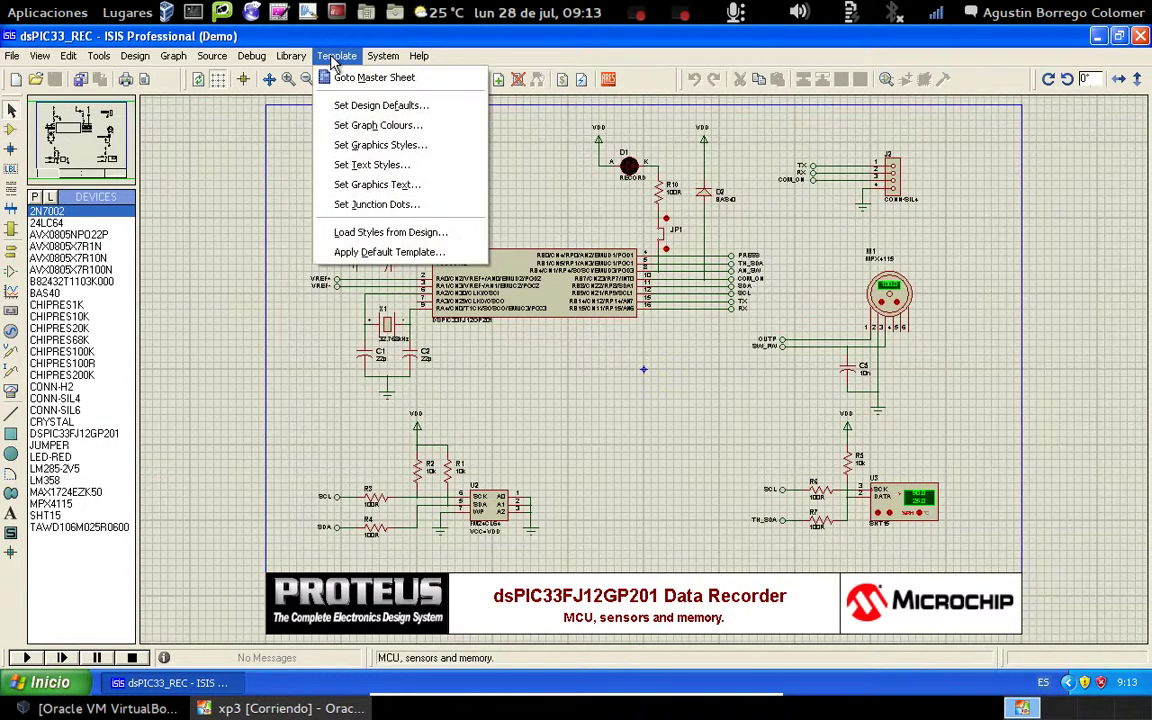
left_click(386, 82)
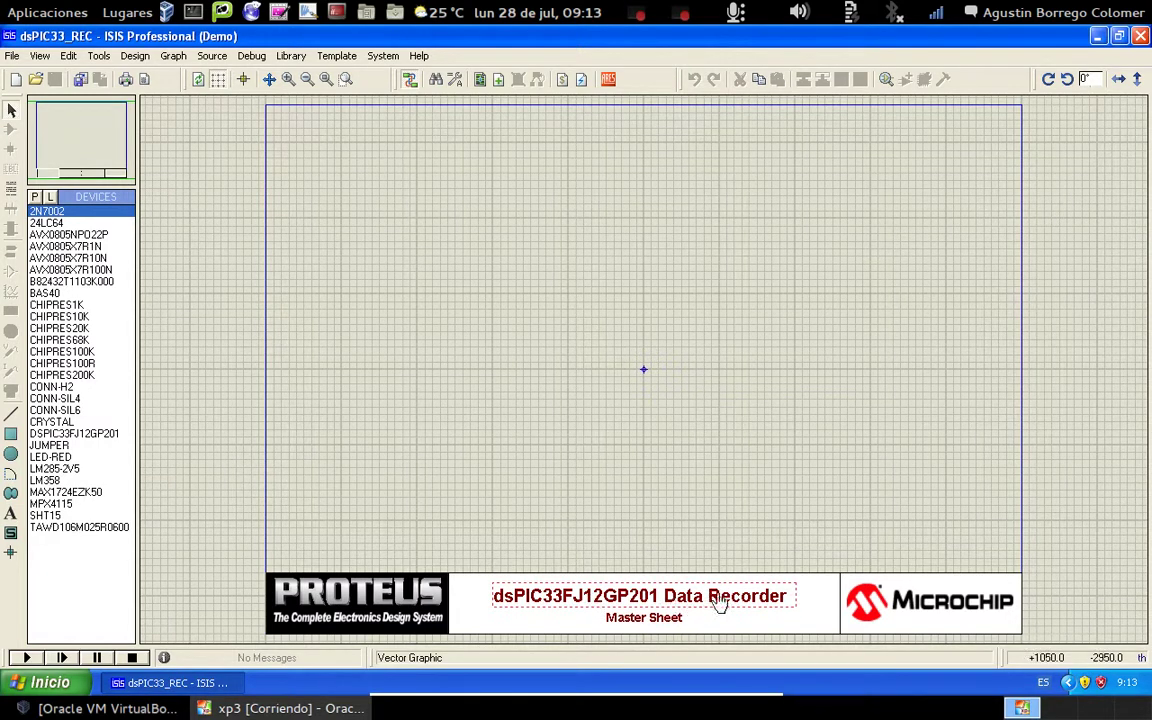
right_click(646, 625)
left_click(718, 393)
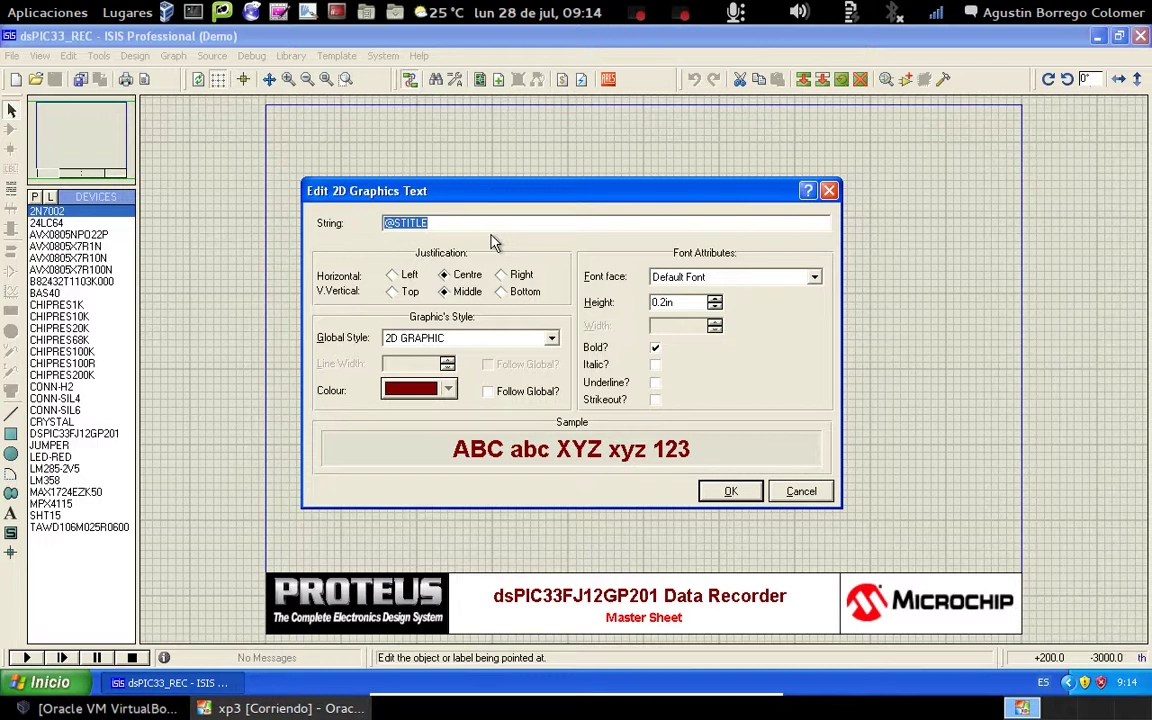
left_click(731, 492)
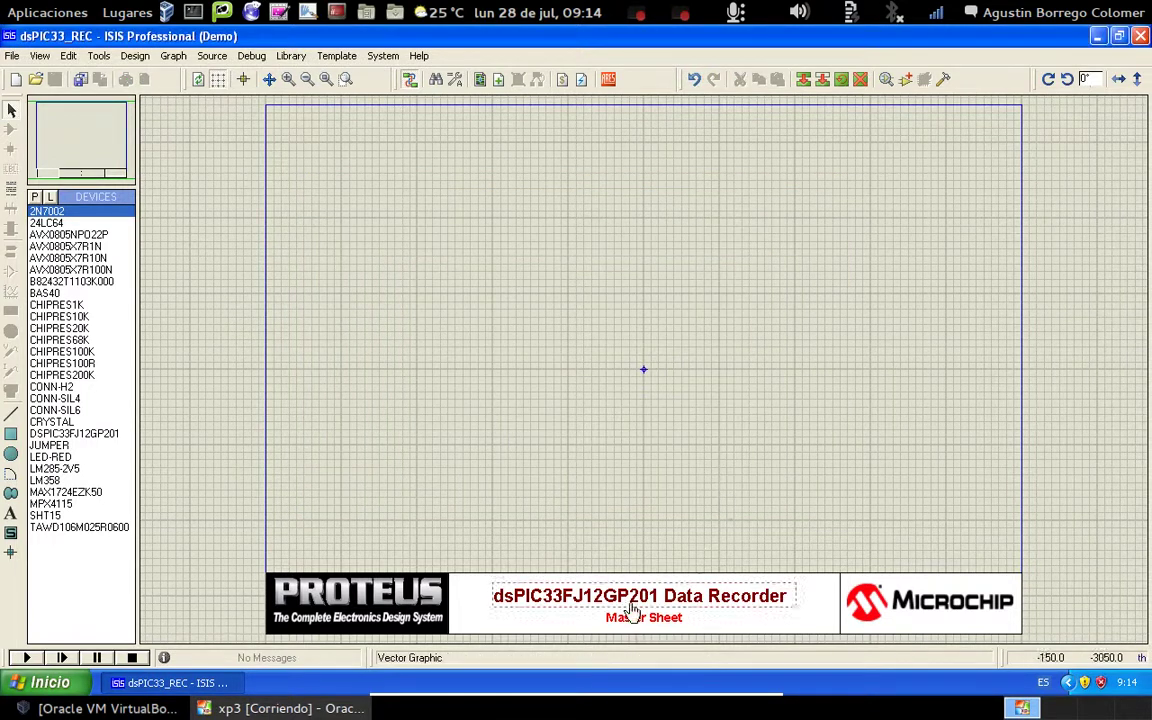
left_click_drag(648, 632, 745, 627)
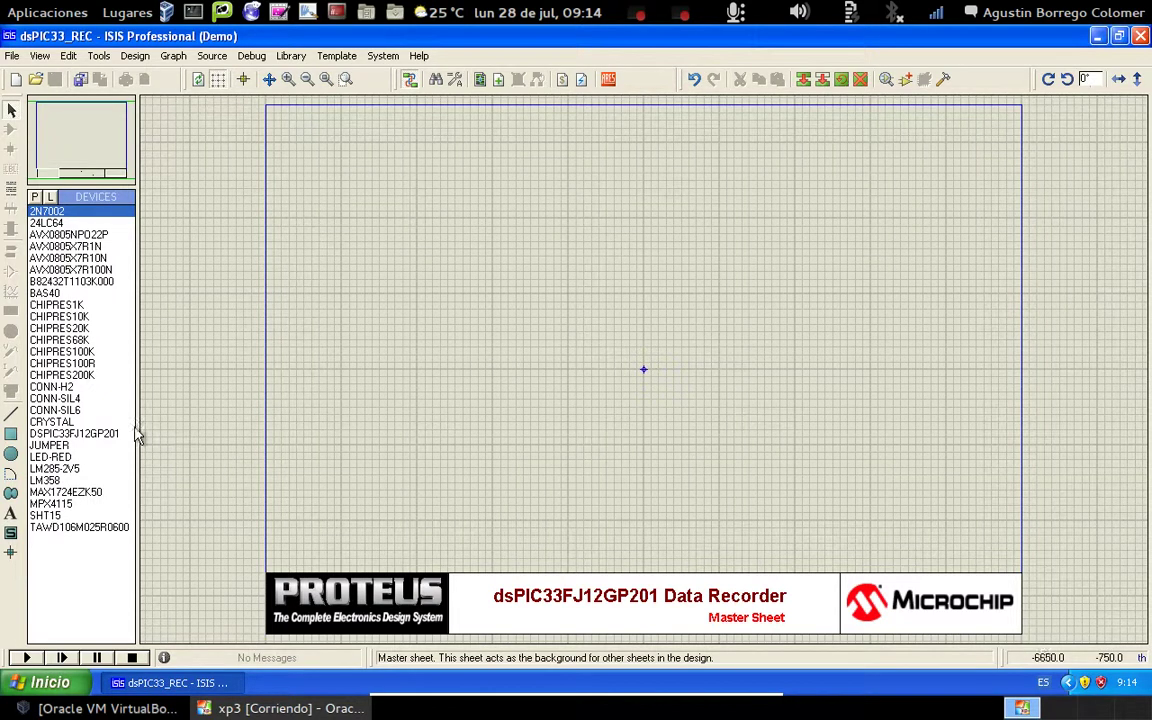
left_click(11, 515)
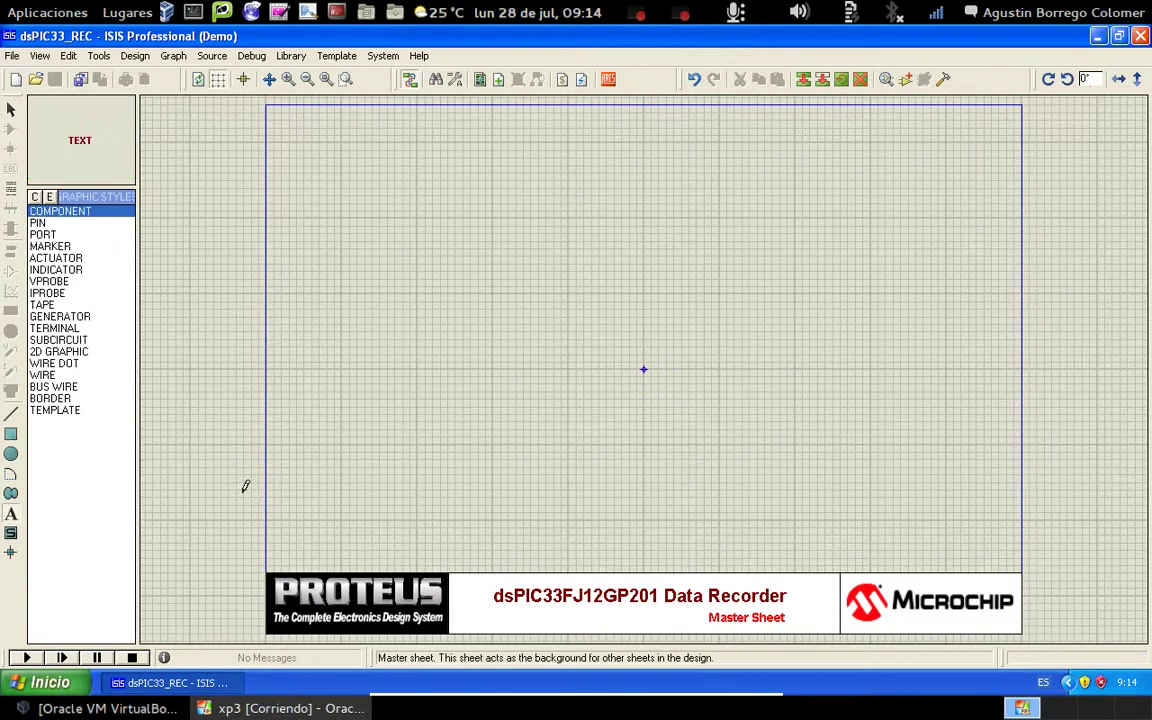
right_click(549, 343)
mouse_move(609, 353)
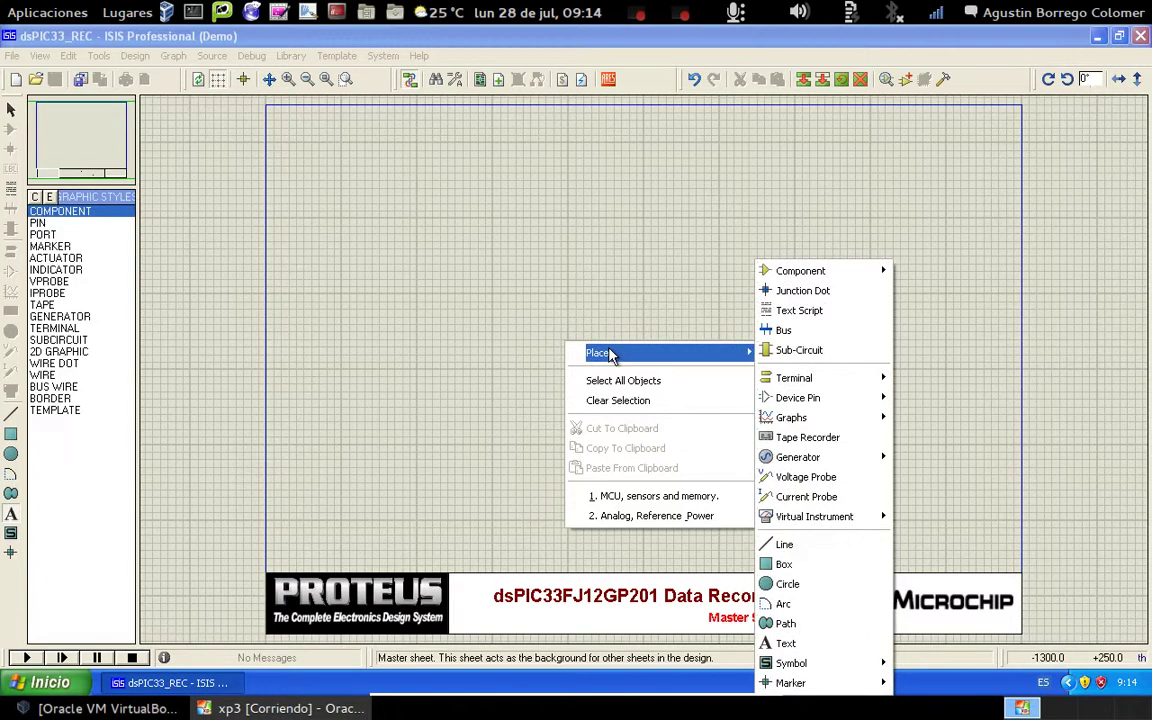
left_click(486, 314)
left_click(484, 337)
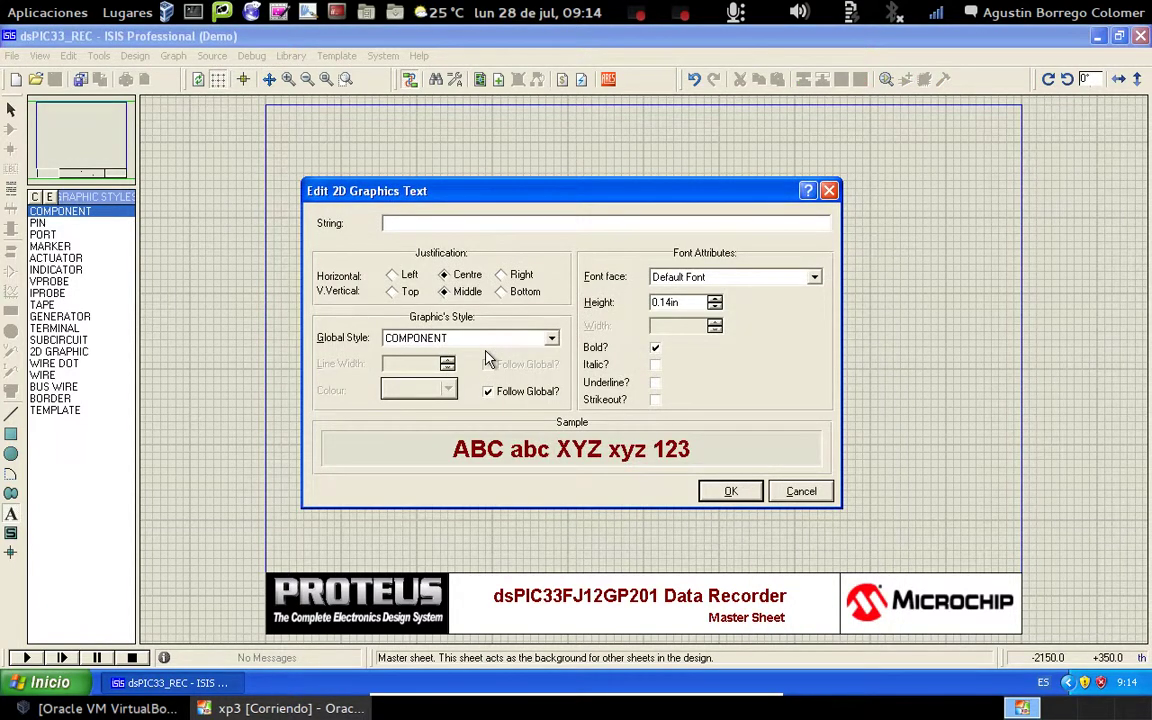
type("@FILENAME")
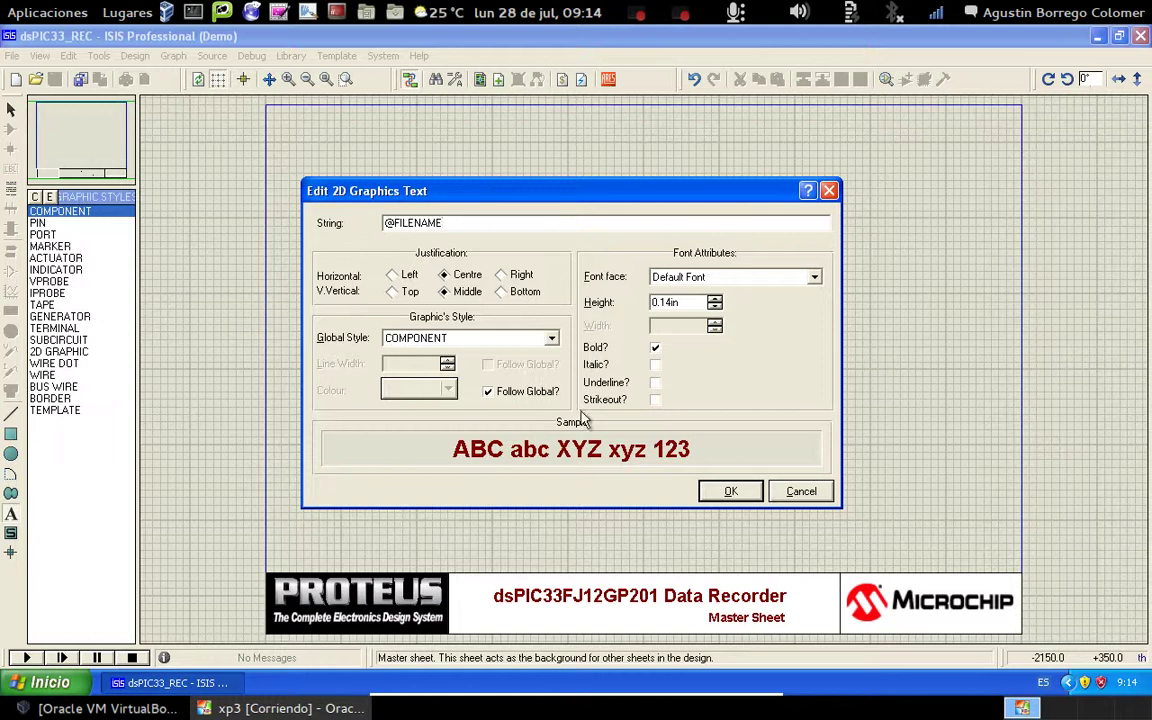
left_click(739, 496)
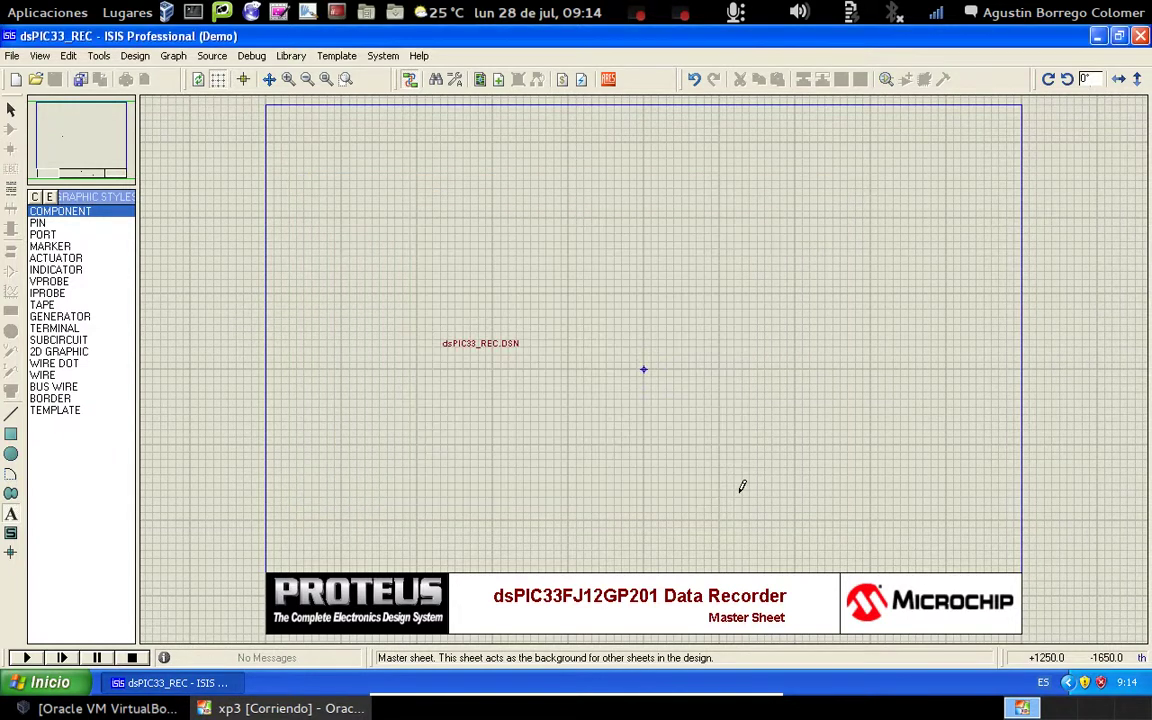
Step: Move the file name text into the title block, below the main title and beside the sheet title
left_click(476, 337)
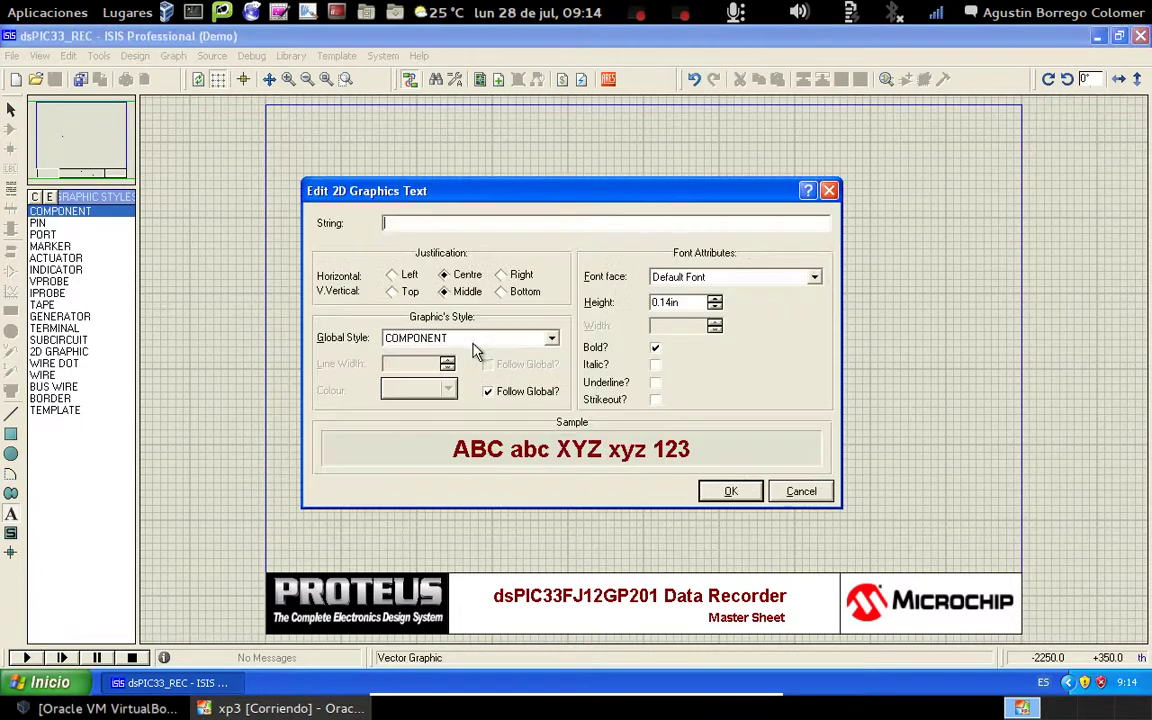
left_click(728, 489)
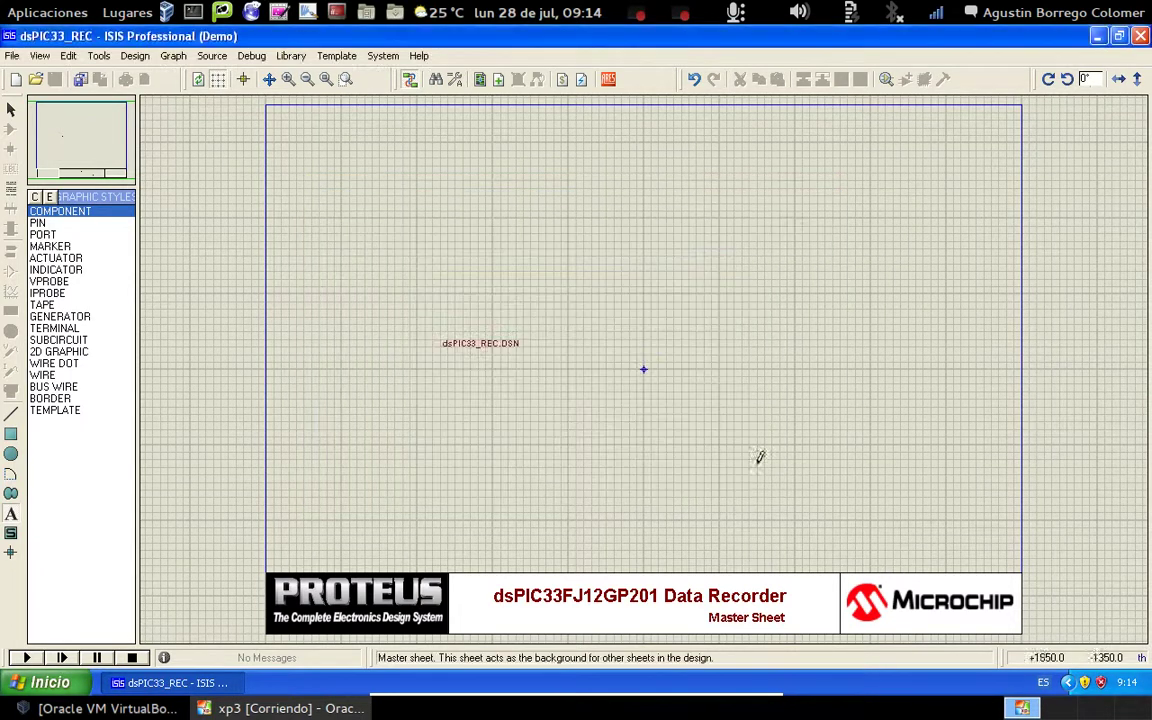
right_click(510, 338)
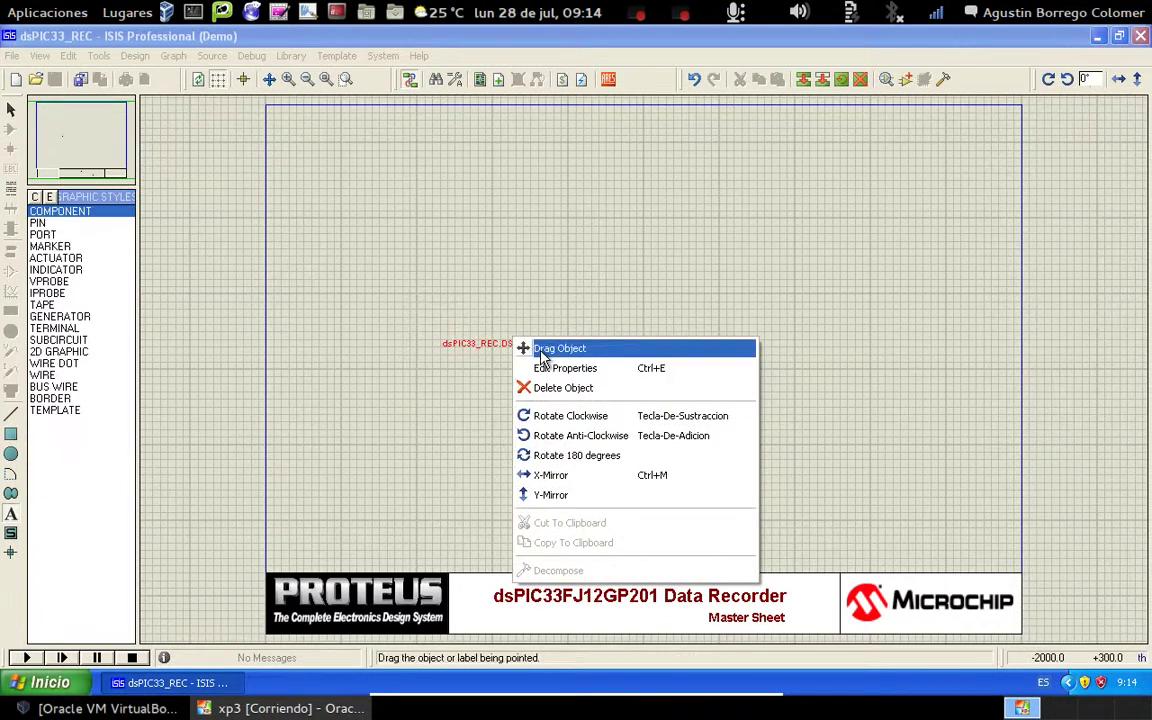
left_click(545, 349)
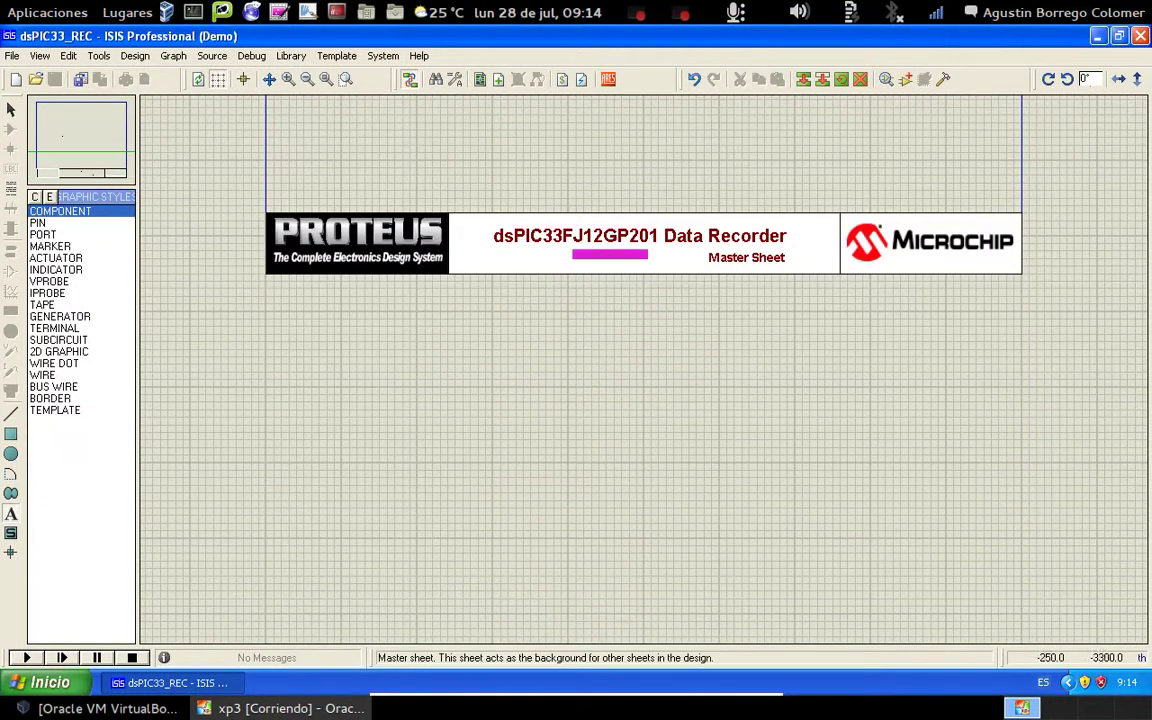
left_click(590, 257)
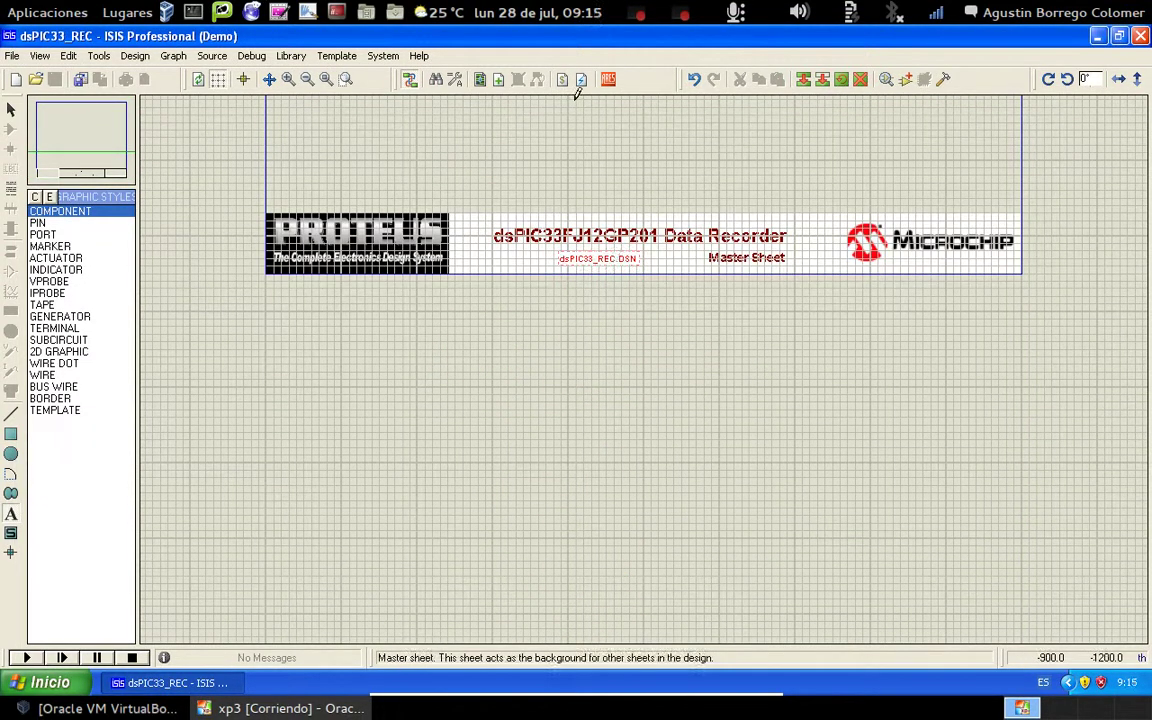
left_click(581, 119)
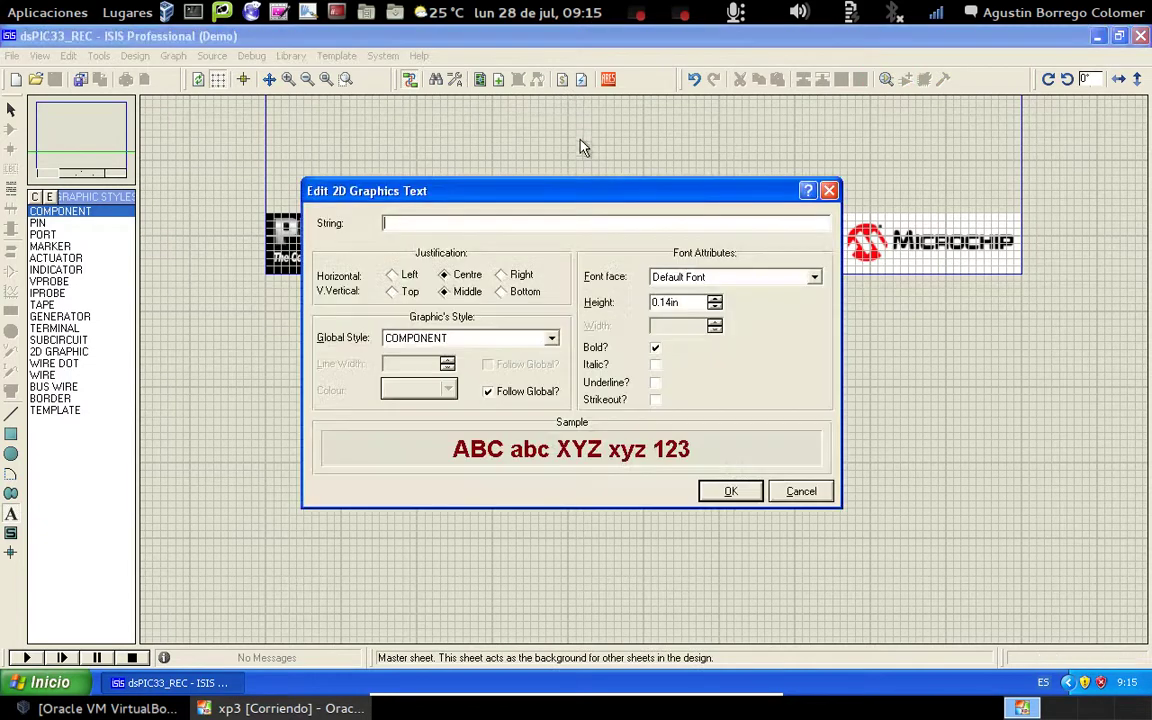
left_click(801, 492)
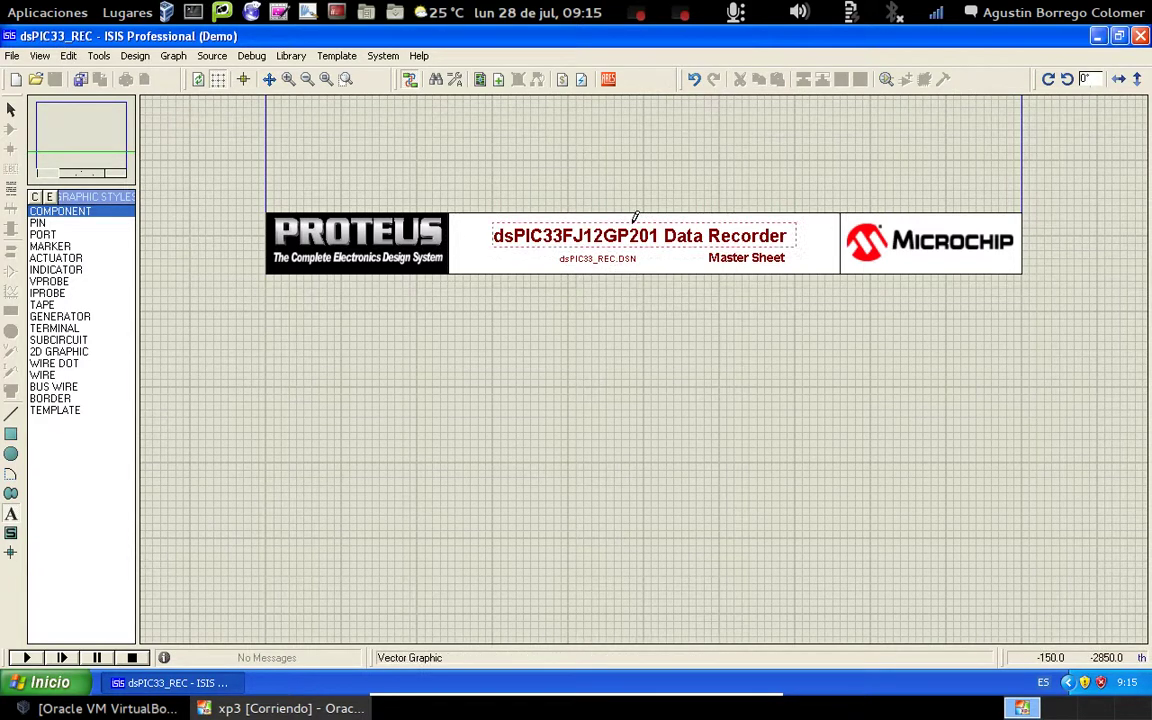
key("F8")
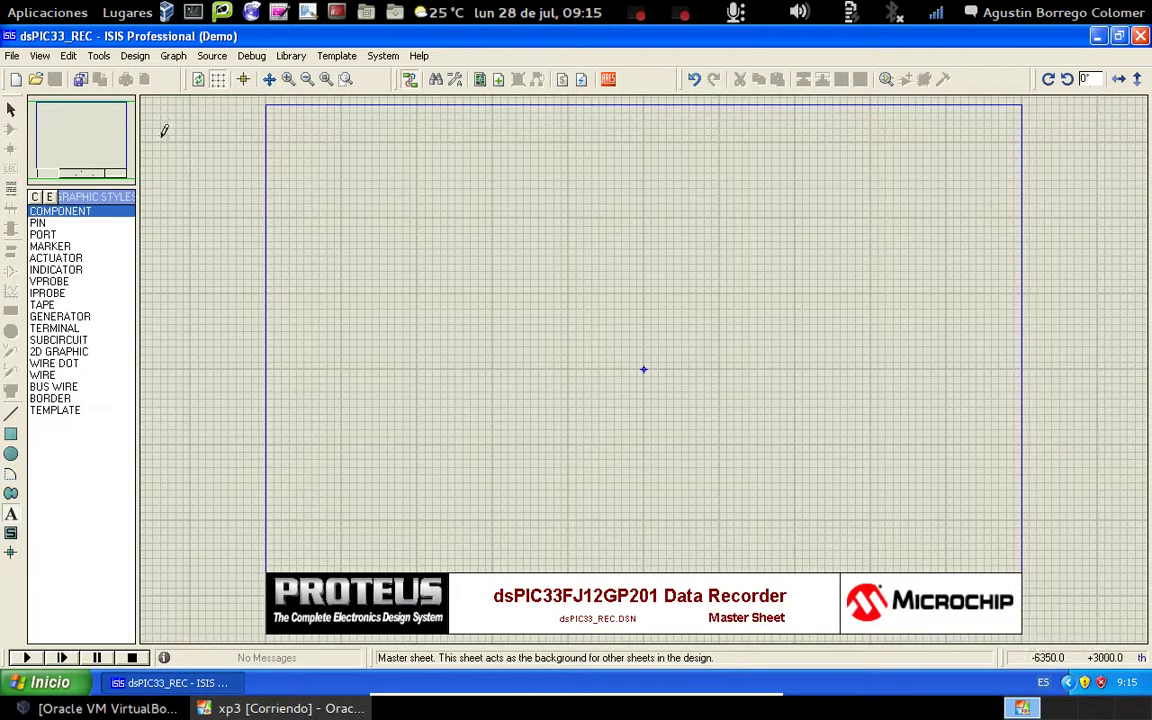
Step: Examine the design properties for the title, document number, revision and author fields
left_click(135, 57)
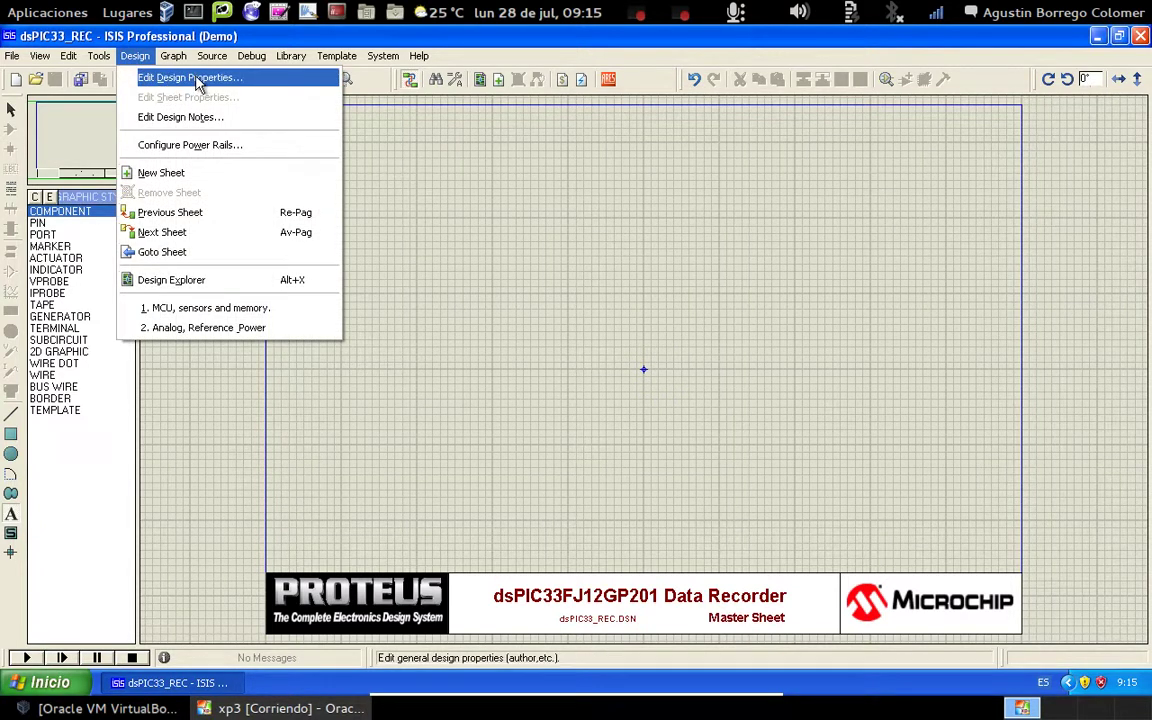
left_click(197, 79)
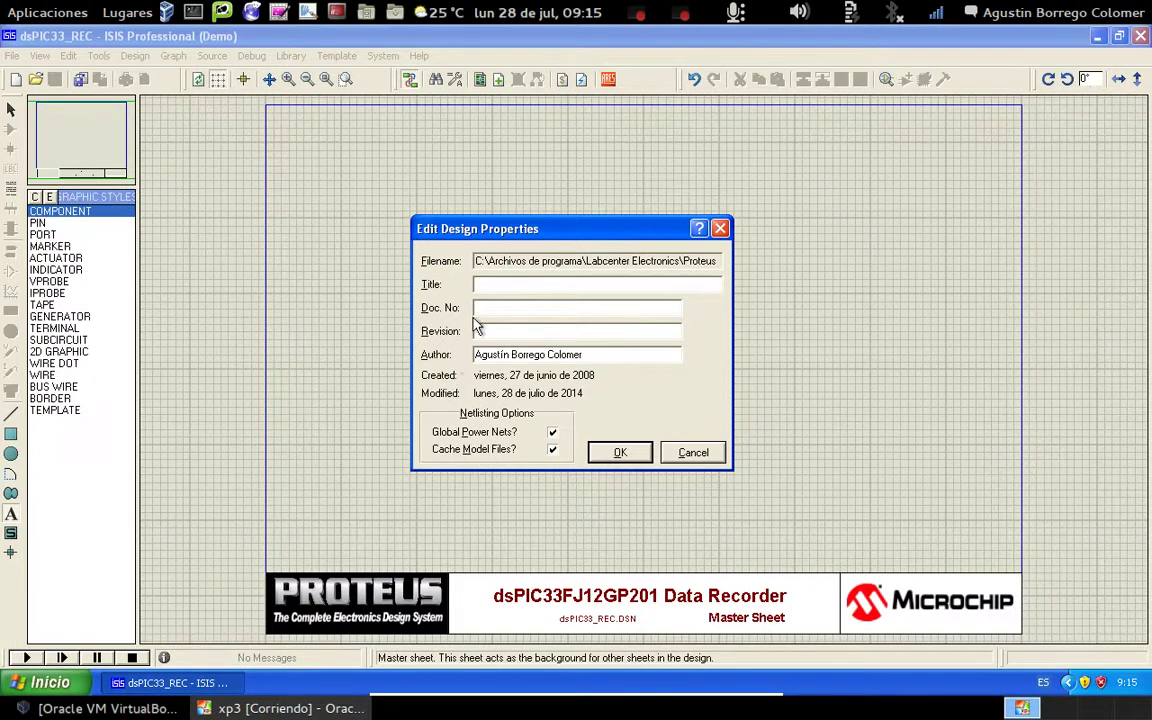
left_click(489, 286)
left_click(621, 453)
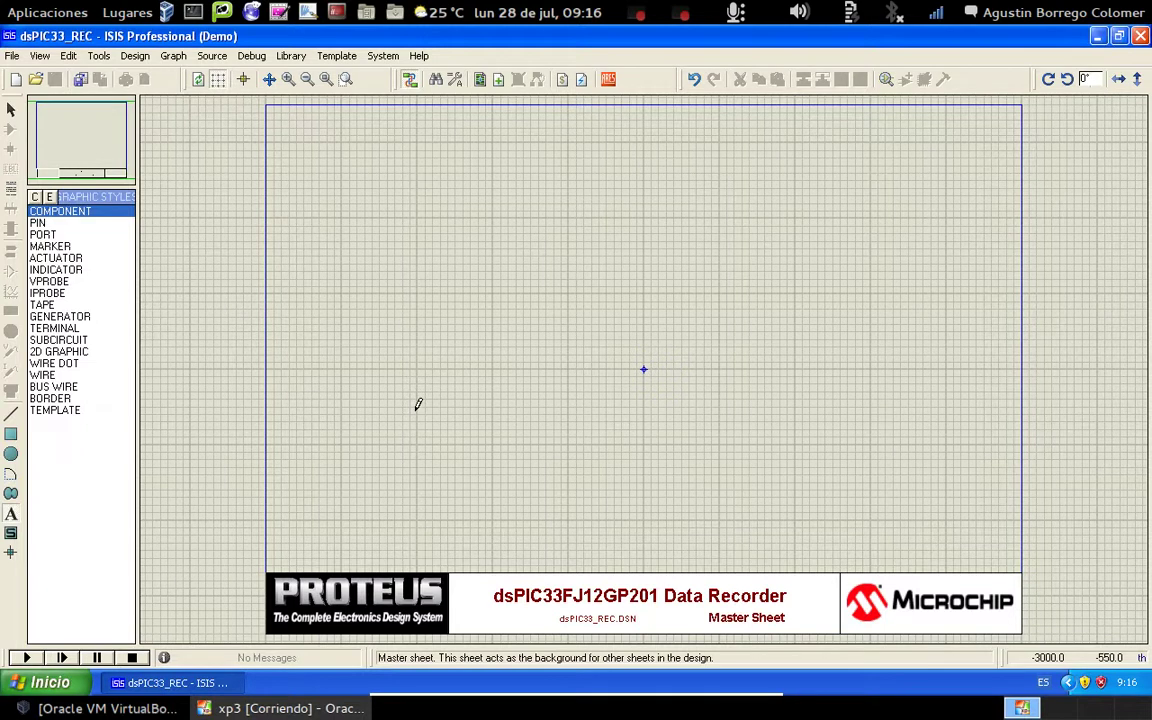
left_click(62, 340)
left_click(70, 352)
left_click(404, 396)
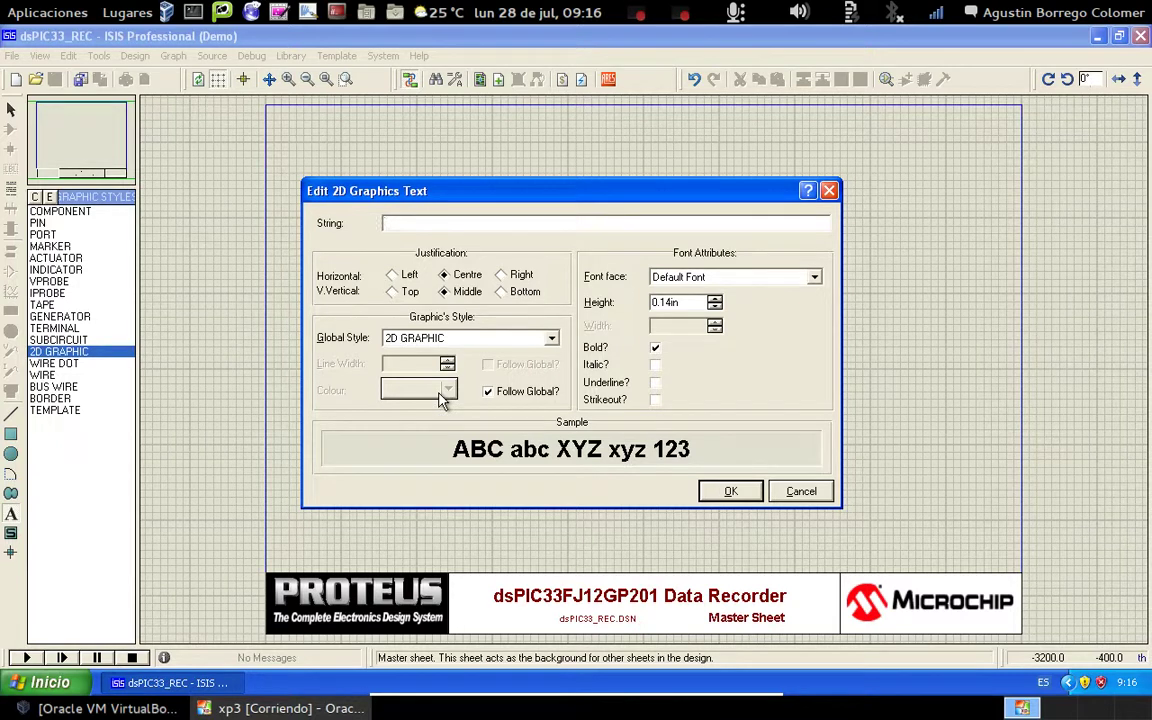
type("@AUTHOR")
left_click(730, 490)
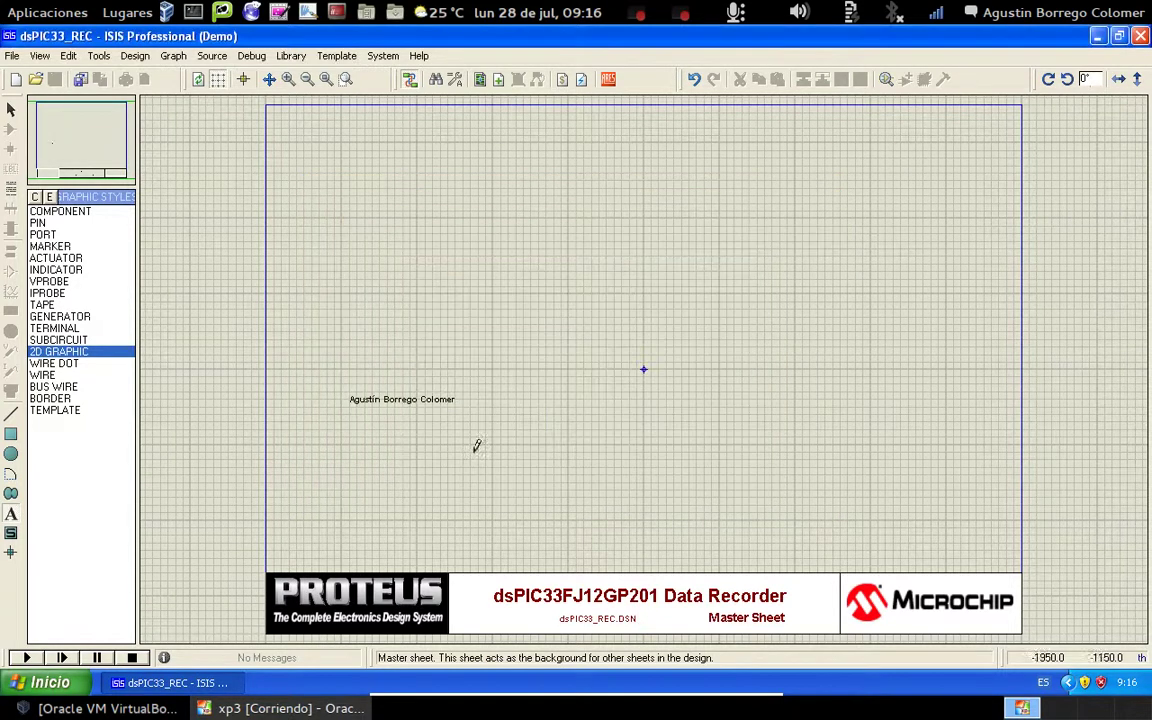
Step: Move the author text into the title block, directly below the Microchip logo
left_click(403, 393)
right_click(410, 397)
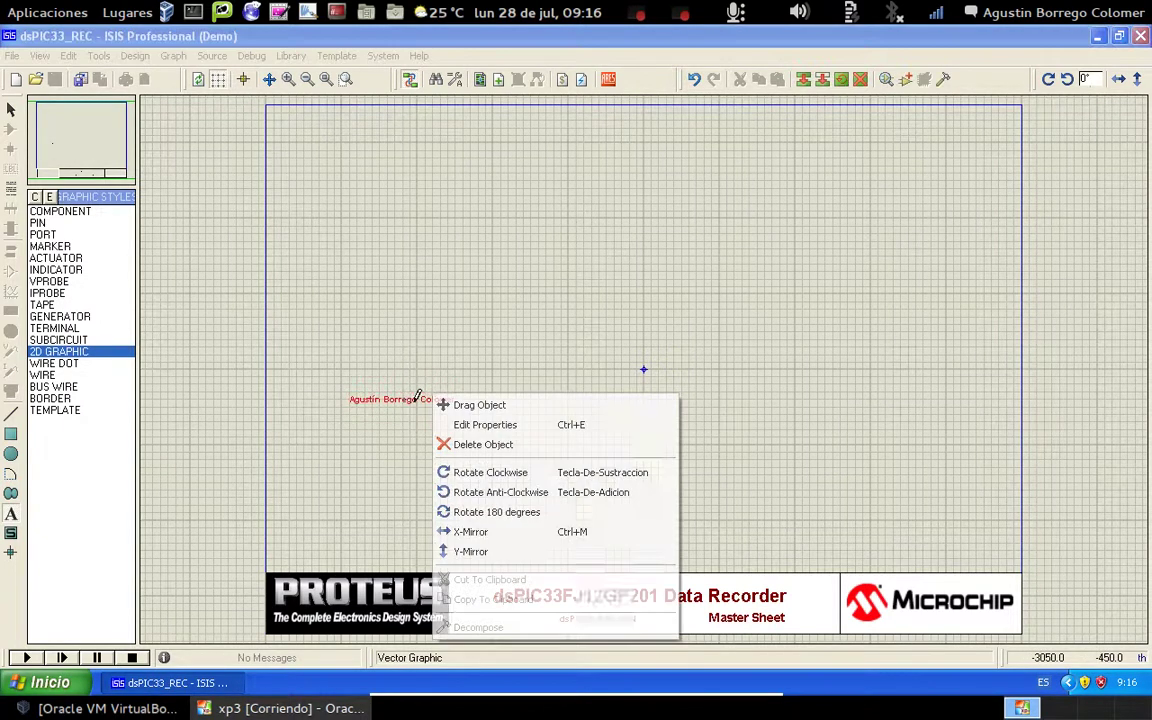
left_click(470, 405)
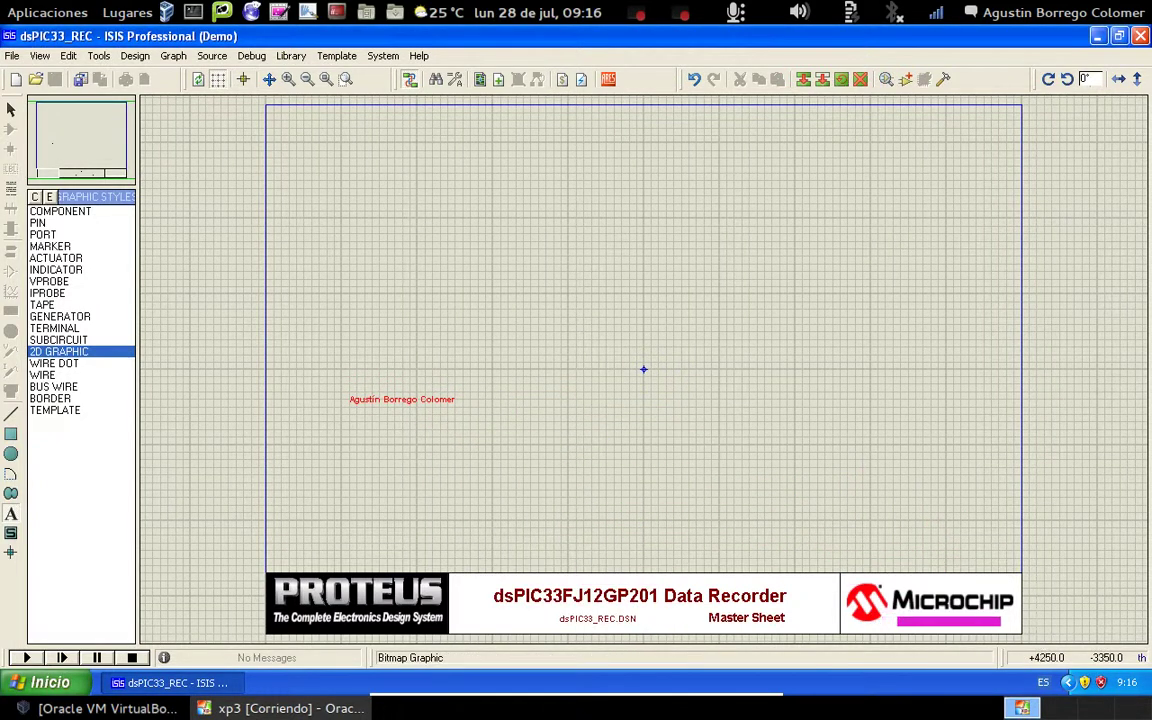
left_click(970, 618)
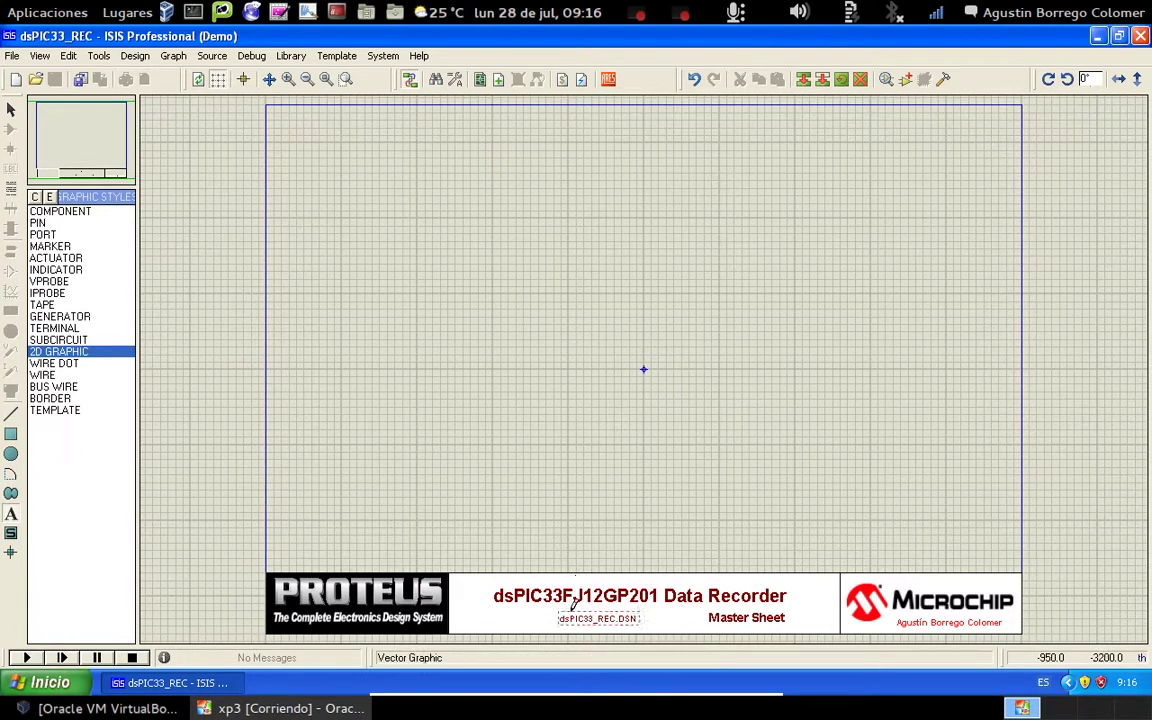
Step: View the title block on the MCU, sensors and memory sheet and on the Analog, Reference & Power sheet
left_click(135, 56)
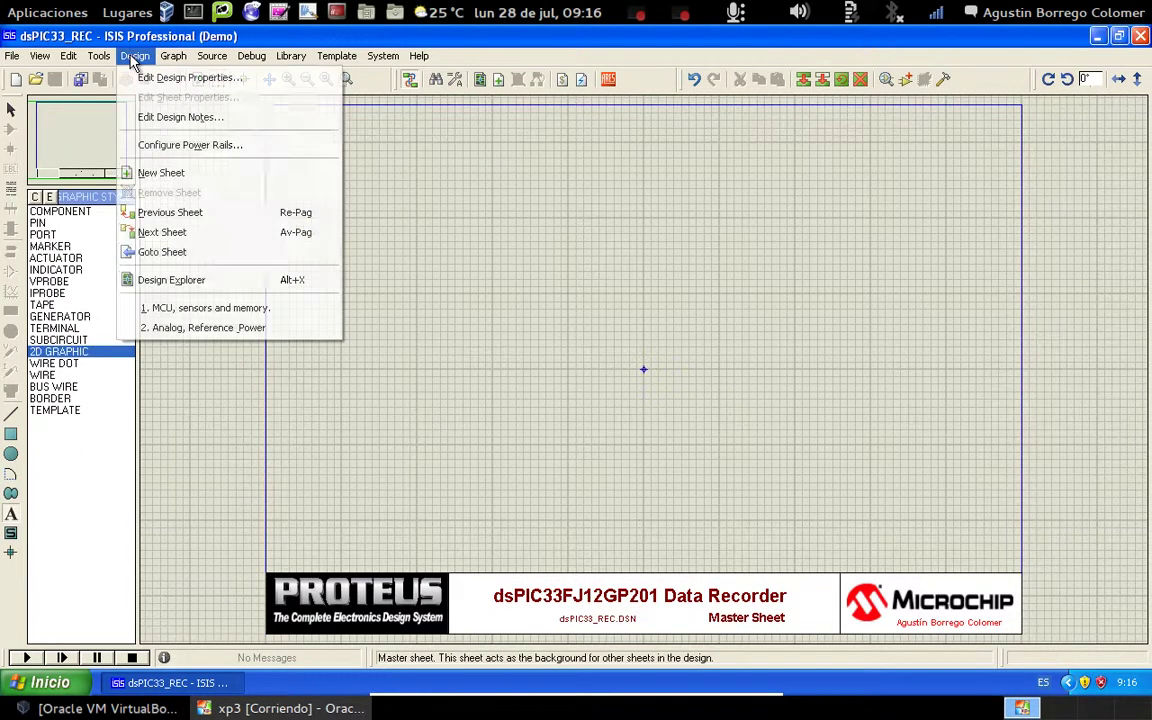
left_click(183, 310)
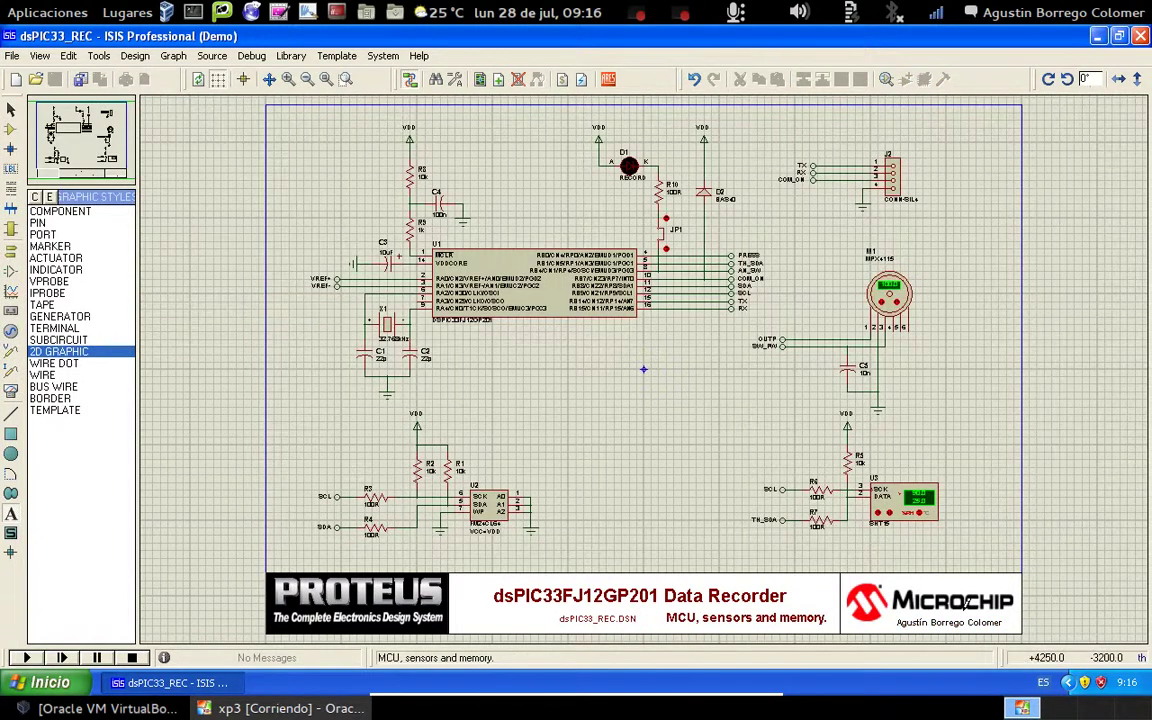
left_click(134, 55)
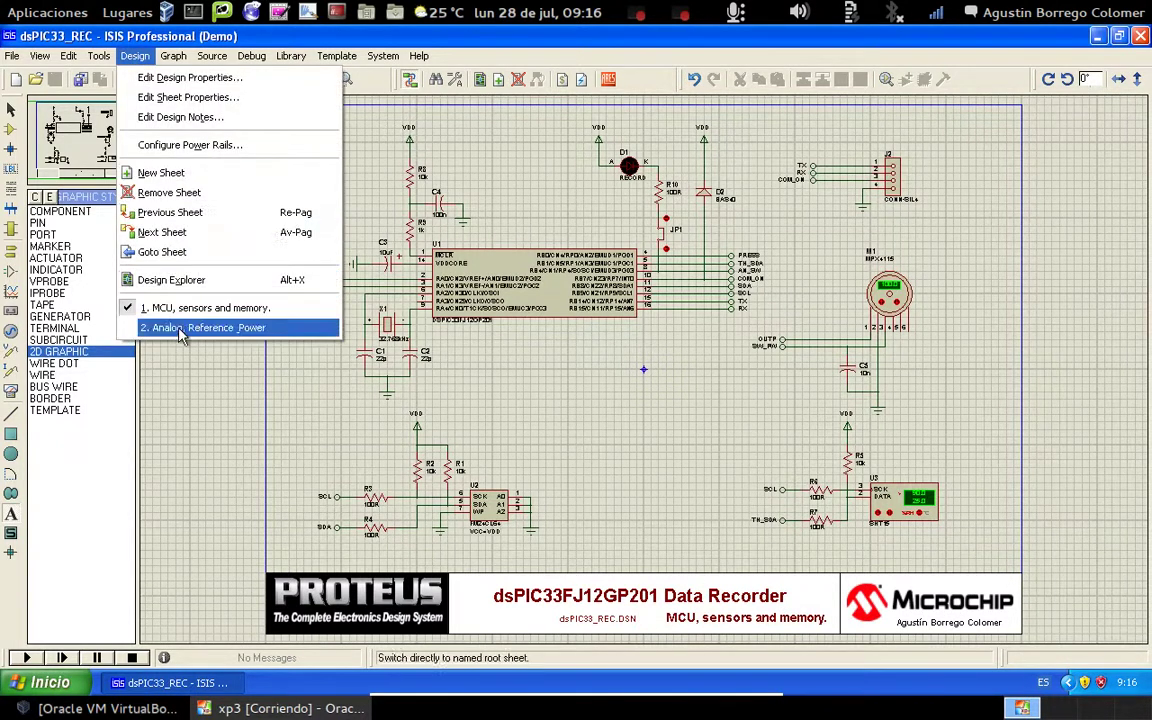
left_click(183, 329)
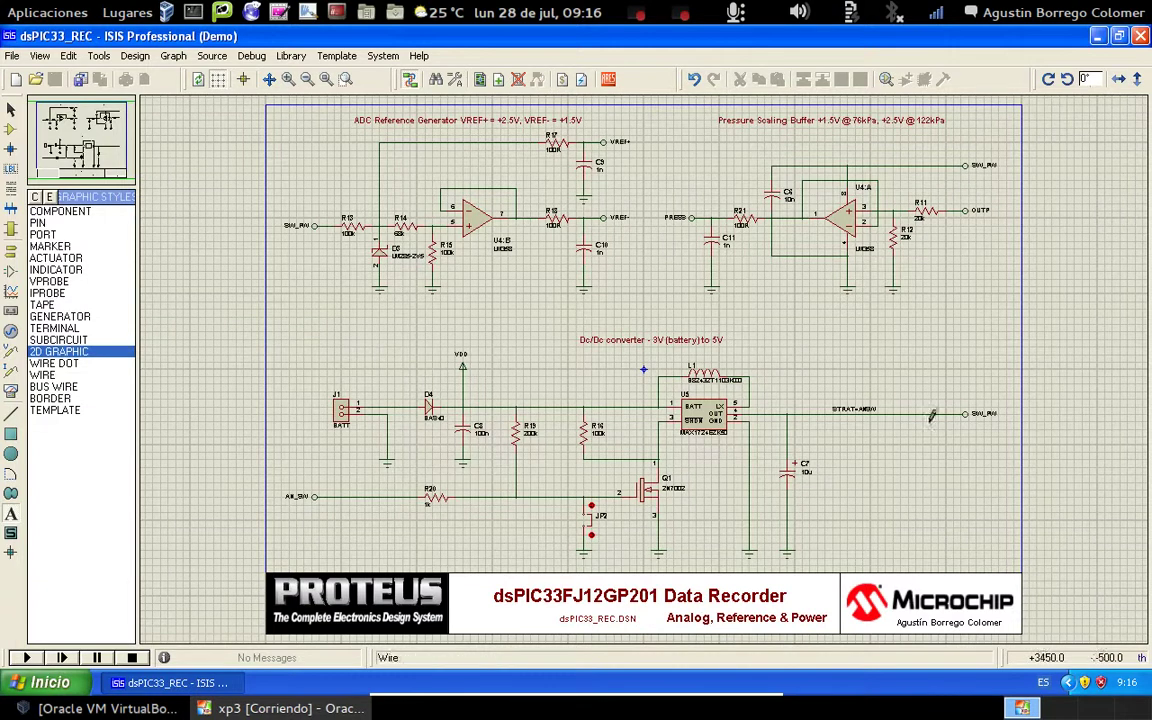
Step: Return to the master sheet and place the HEADER symbol from the SYSTEM library just above the existing title block
left_click(338, 56)
left_click(345, 78)
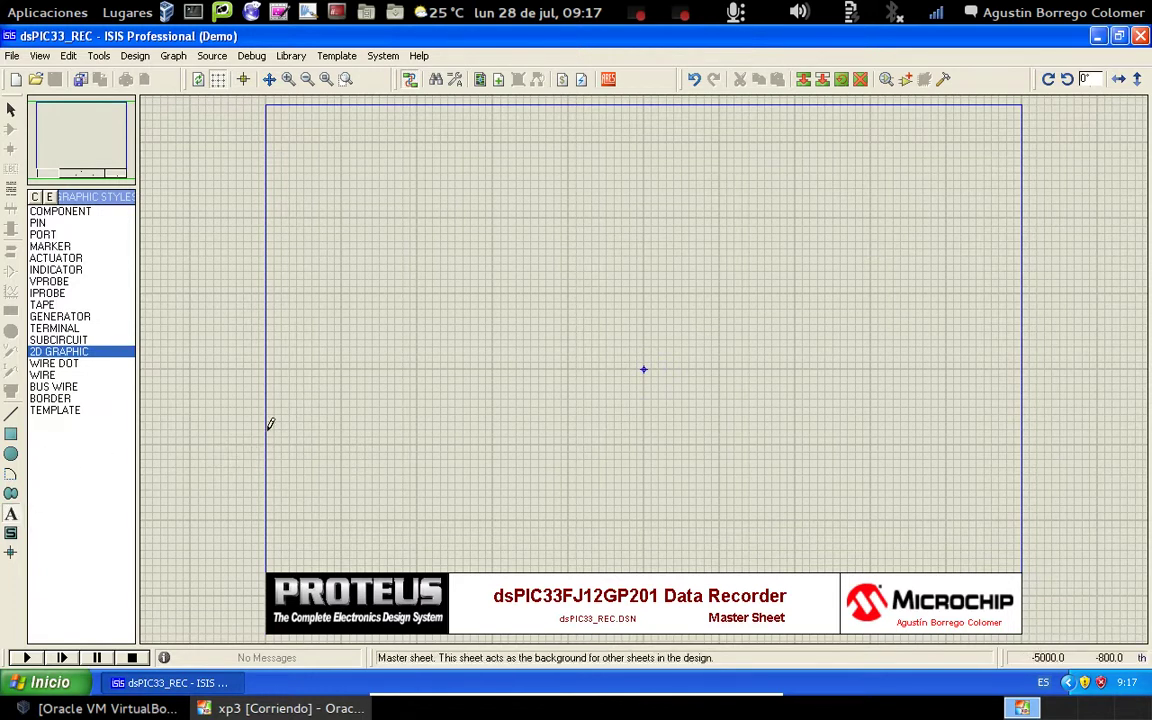
left_click(11, 533)
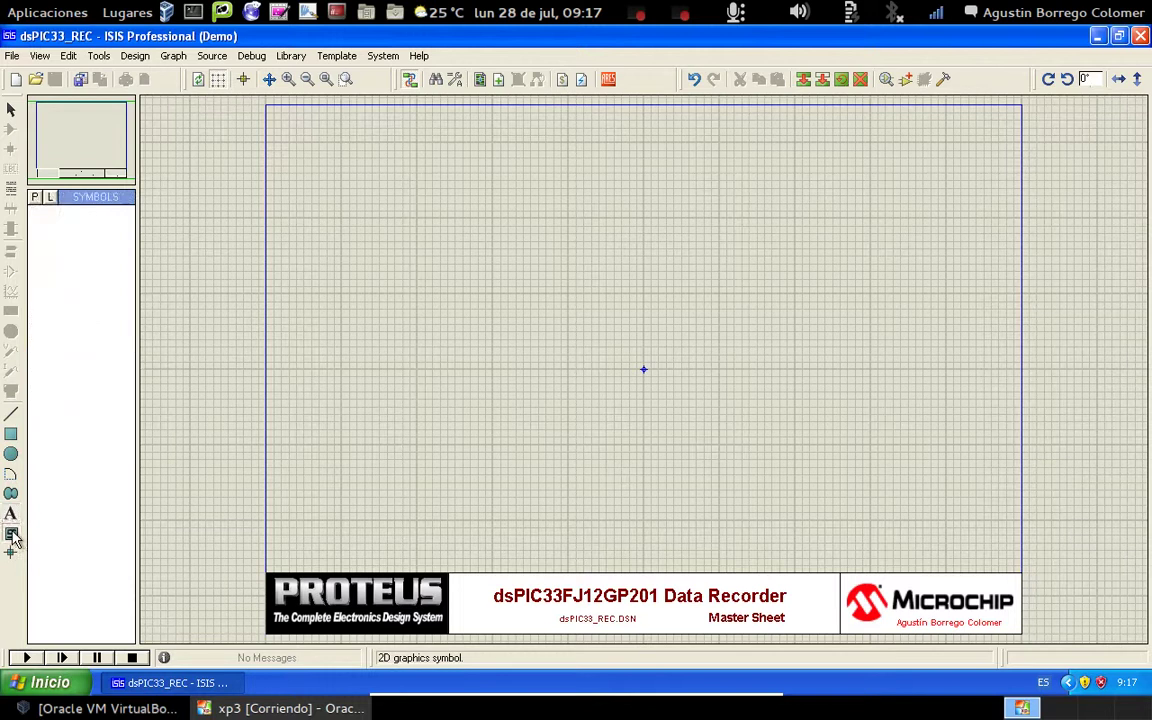
left_click(35, 199)
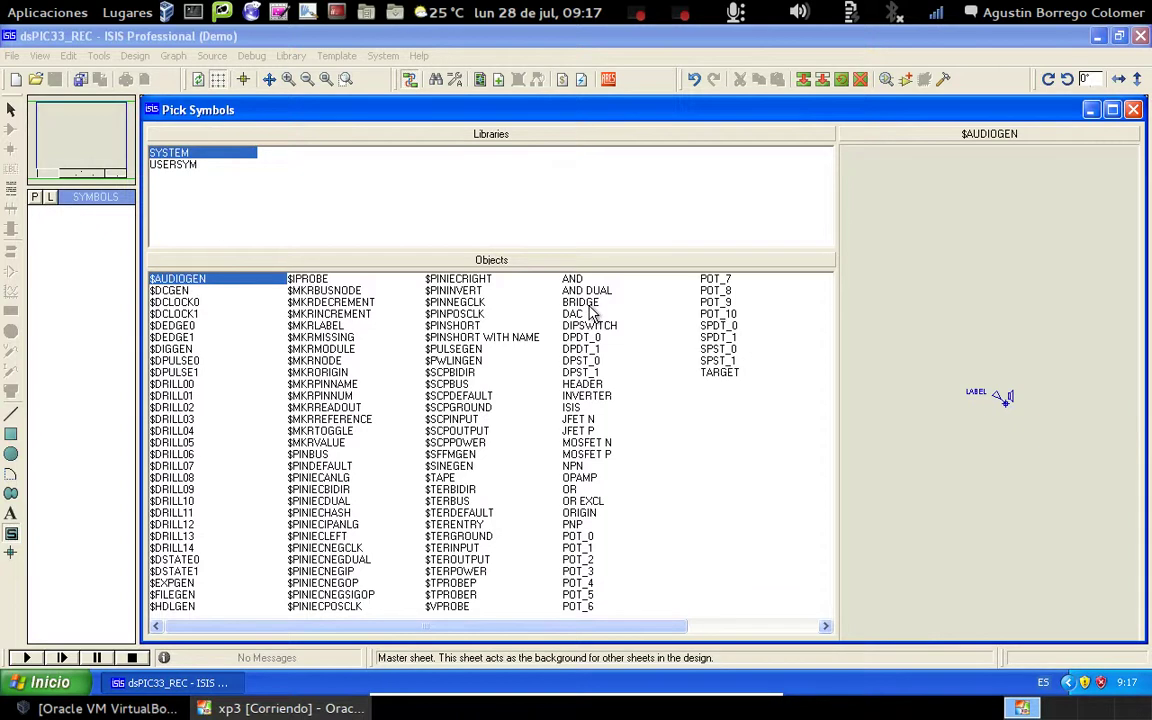
double_click(583, 387)
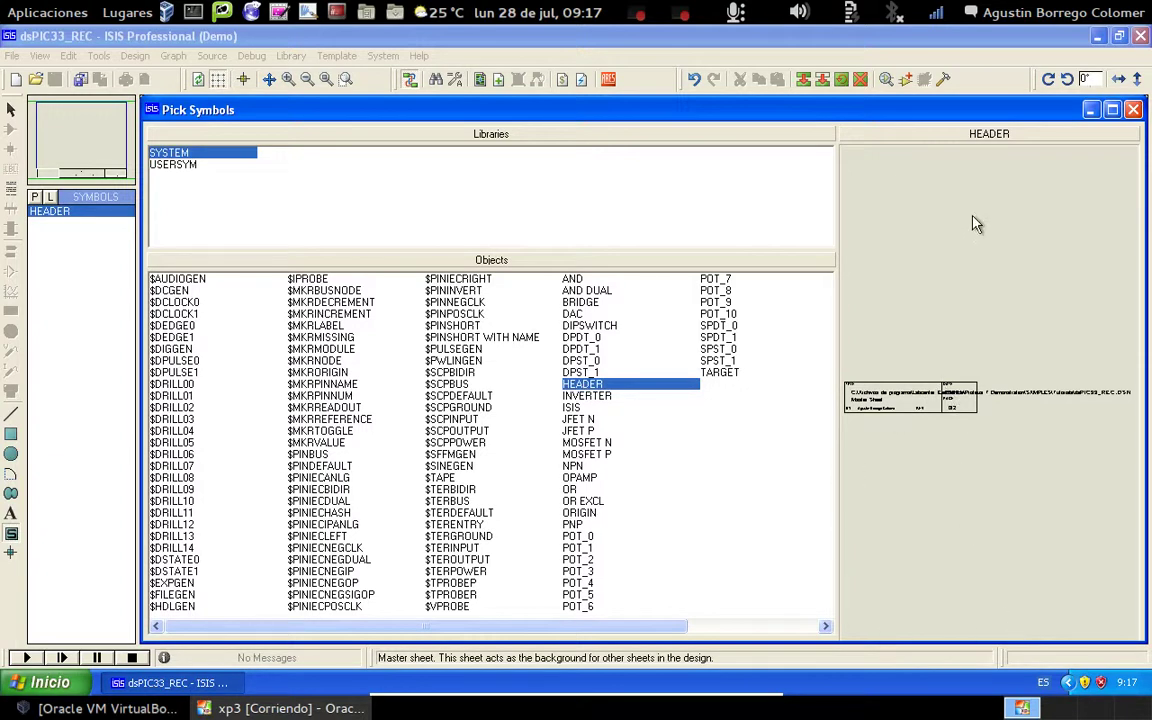
left_click(1133, 110)
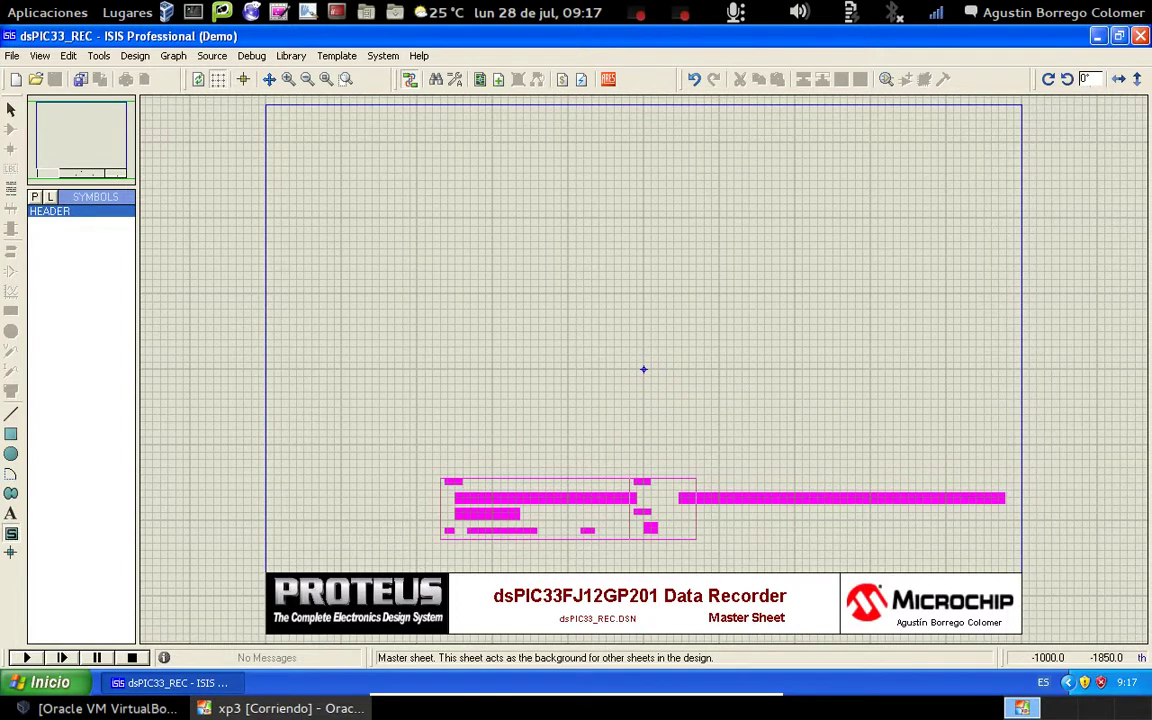
left_click(565, 520)
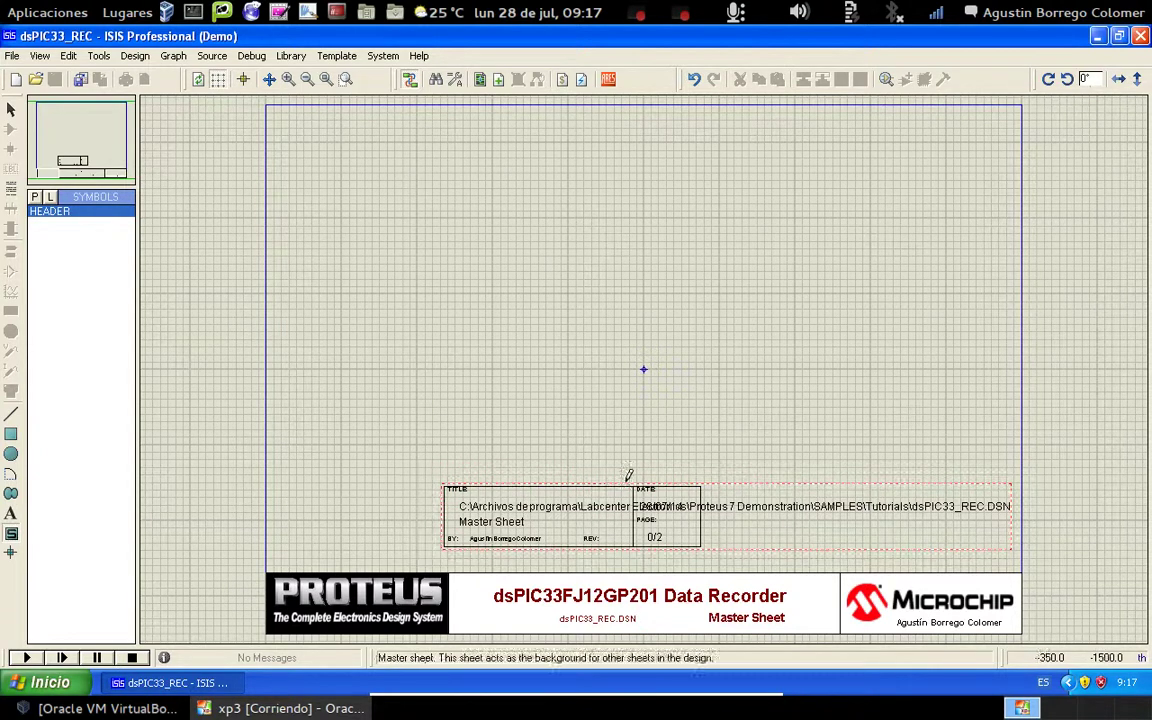
Step: Decompose the placed HEADER symbol into its individual graphics and texts
right_click(515, 499)
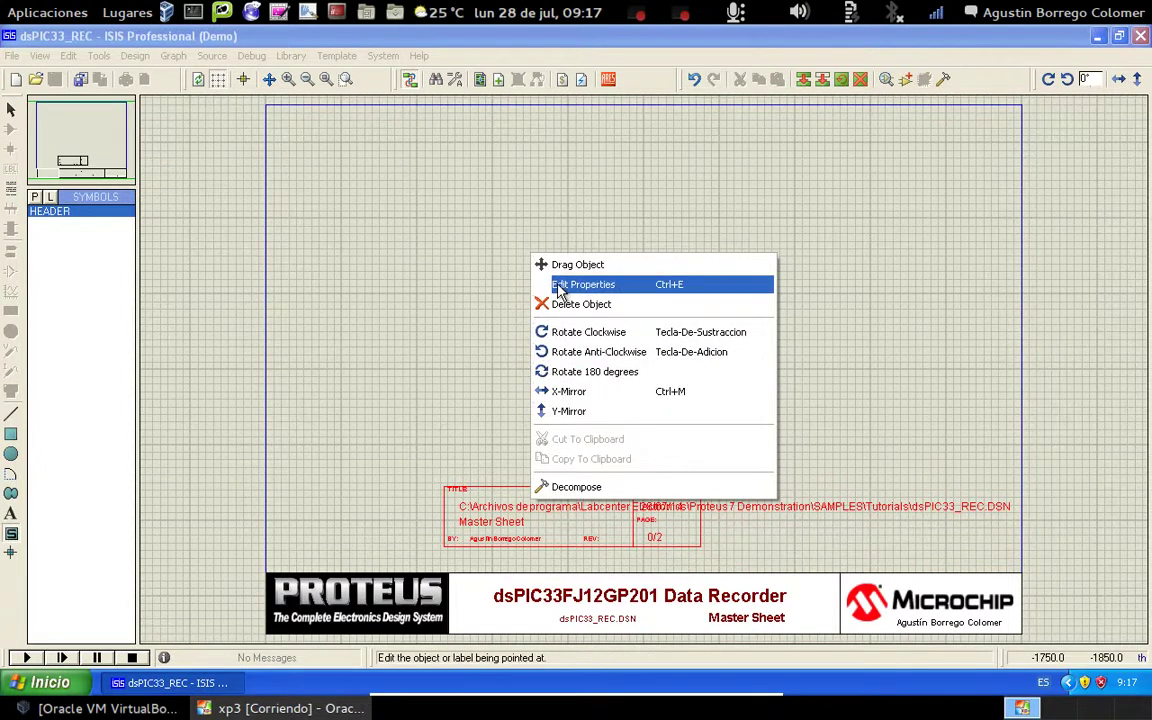
left_click(308, 40)
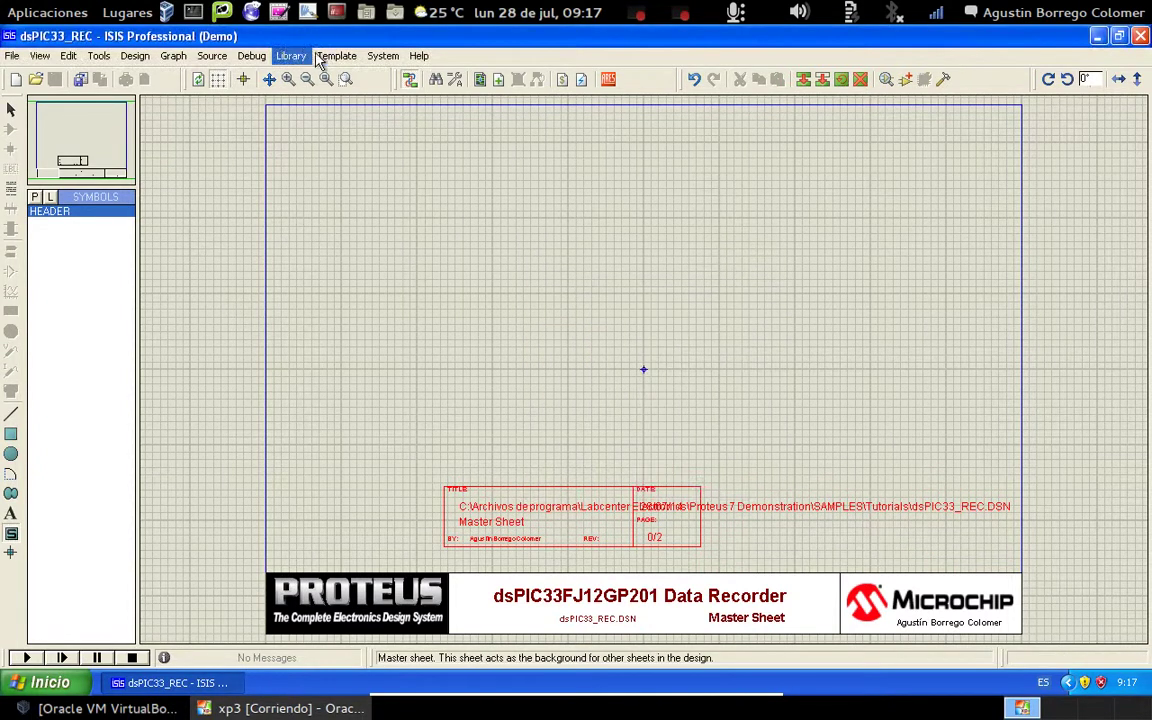
left_click(292, 56)
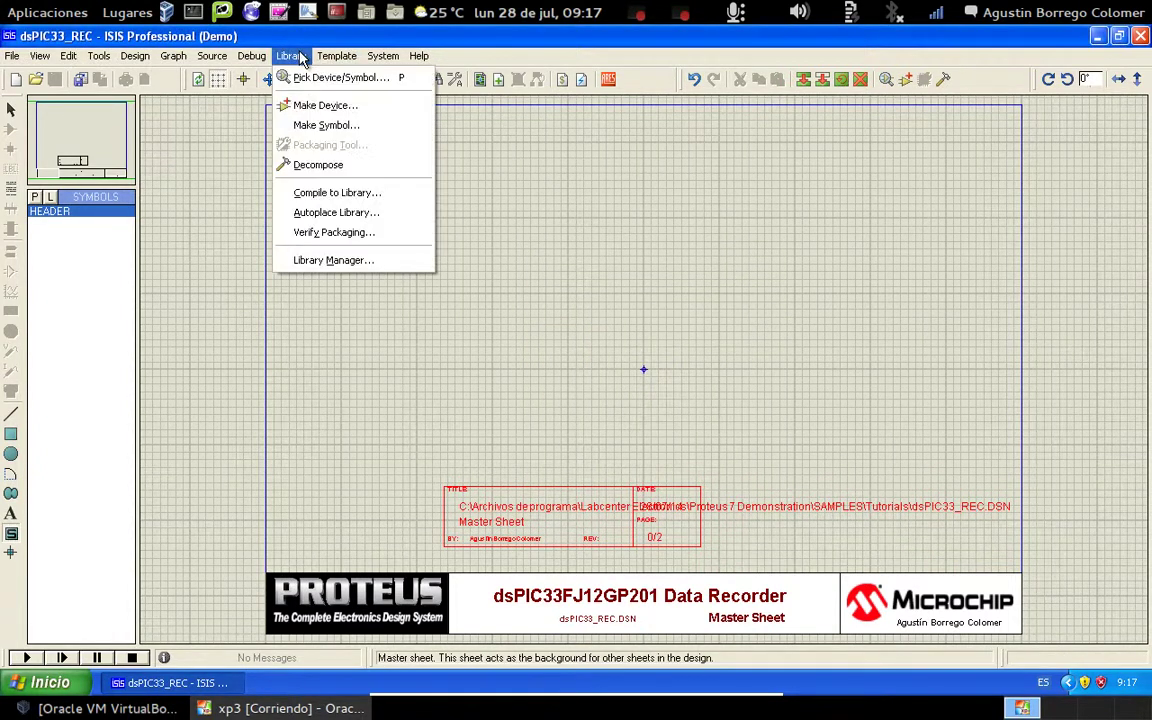
left_click(316, 172)
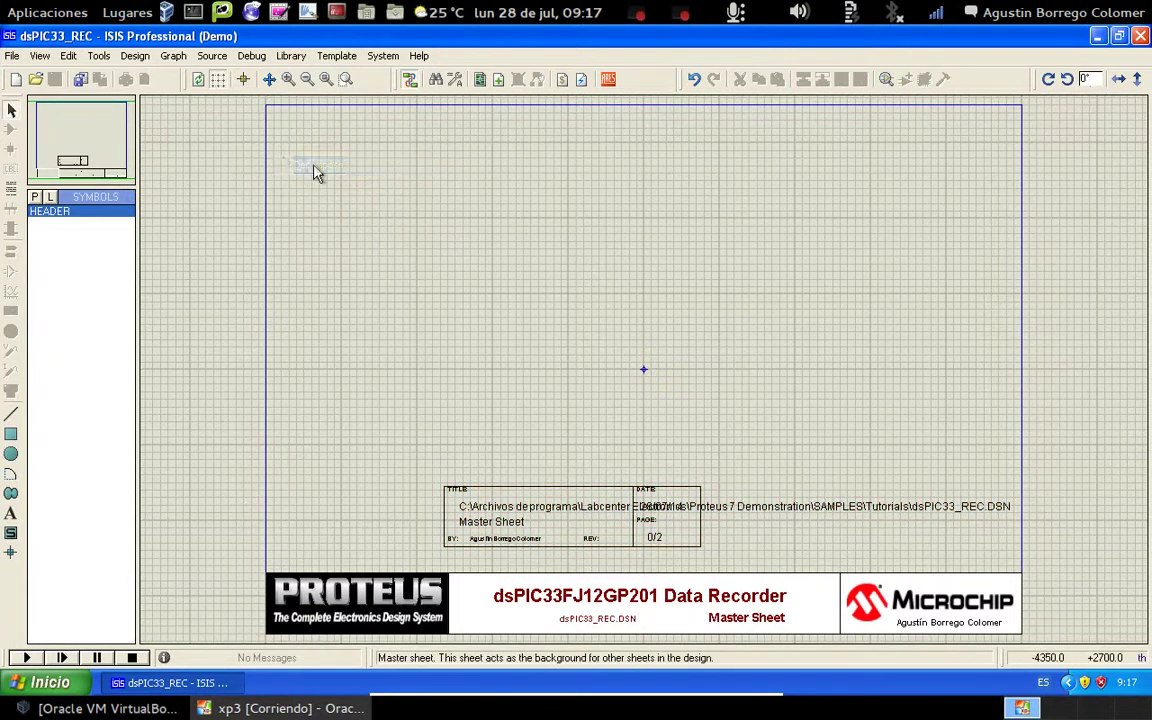
right_click(507, 513)
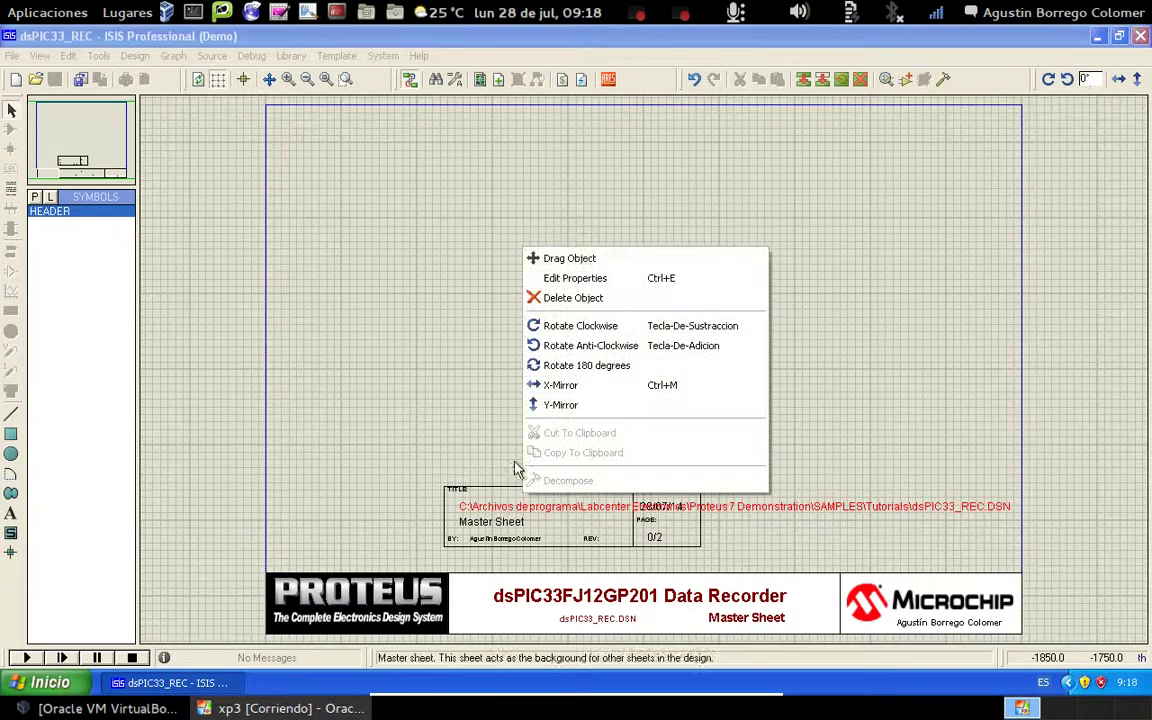
left_click(581, 278)
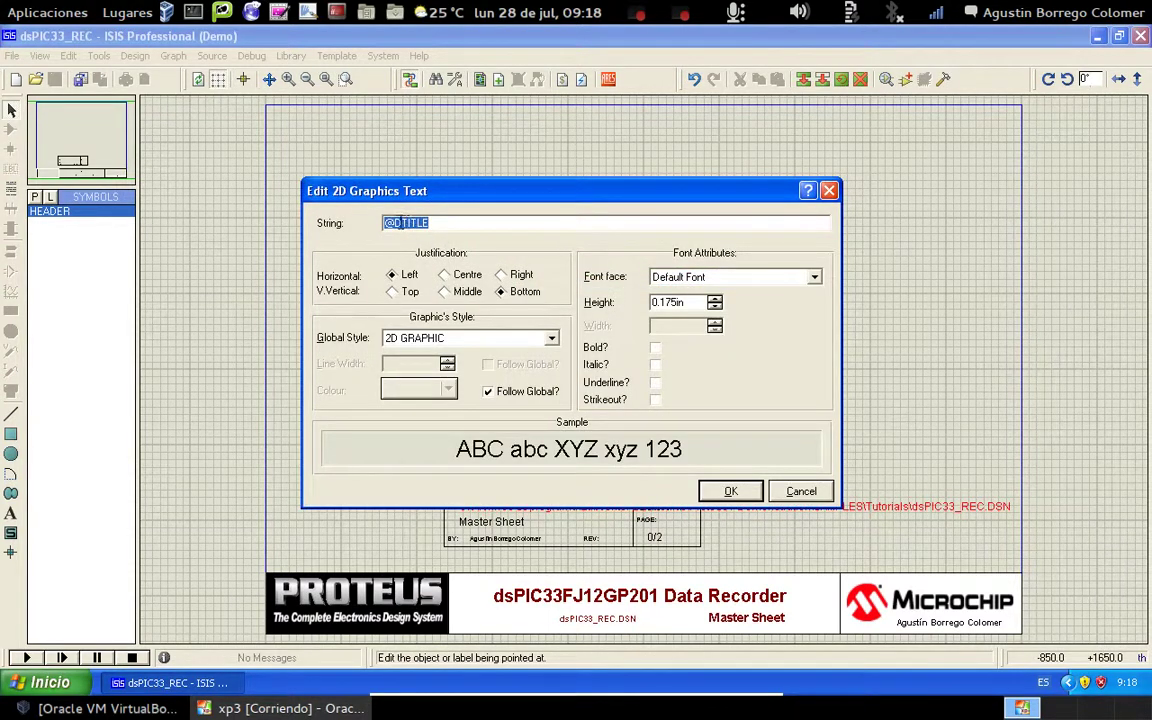
left_click(395, 223)
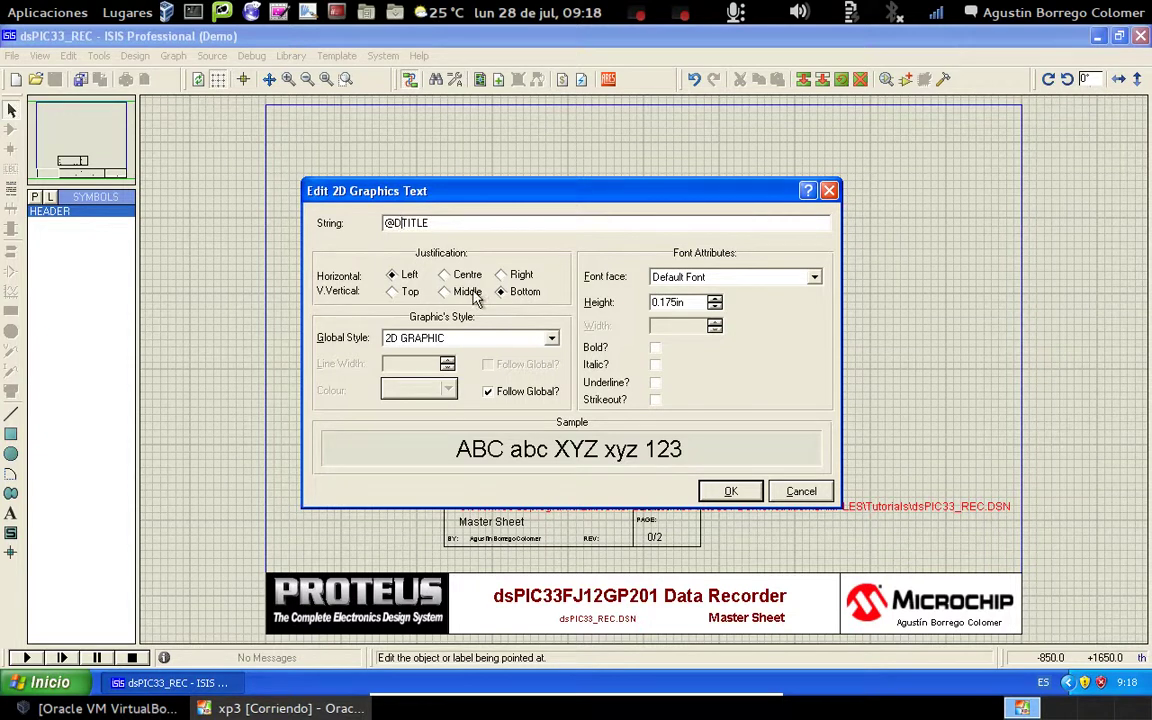
key("BackSpace")
type("S")
left_click(731, 492)
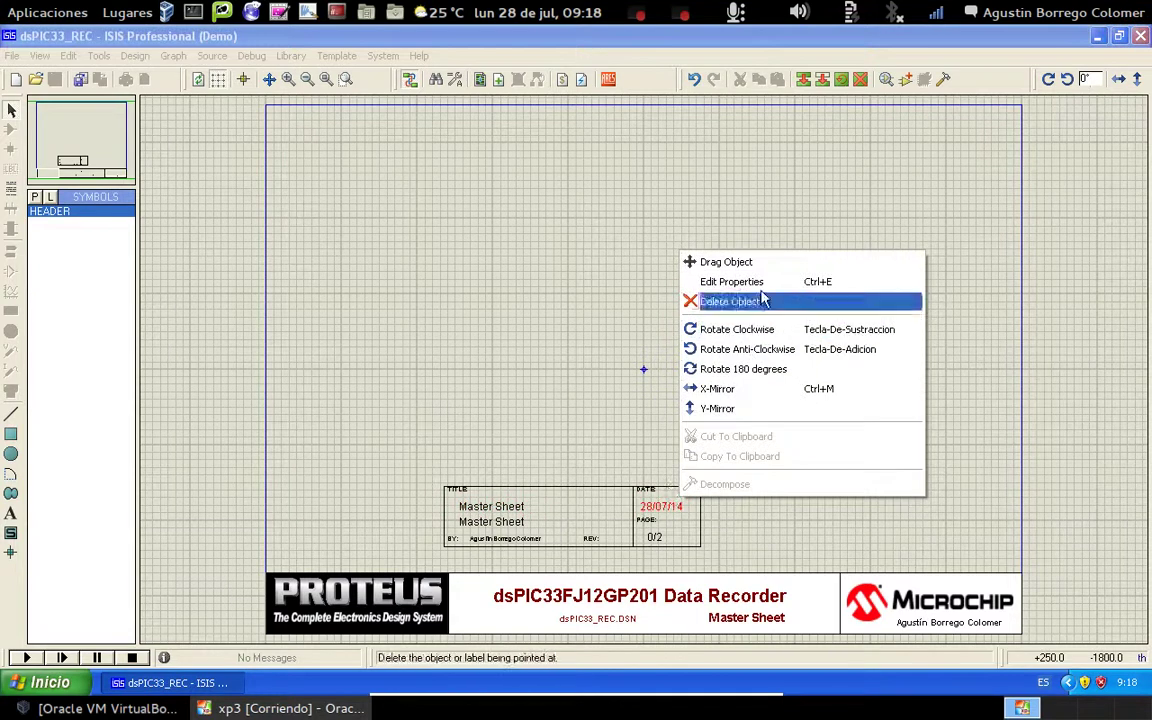
Step: Examine the strings behind the date and page number texts of the header block
left_click(702, 282)
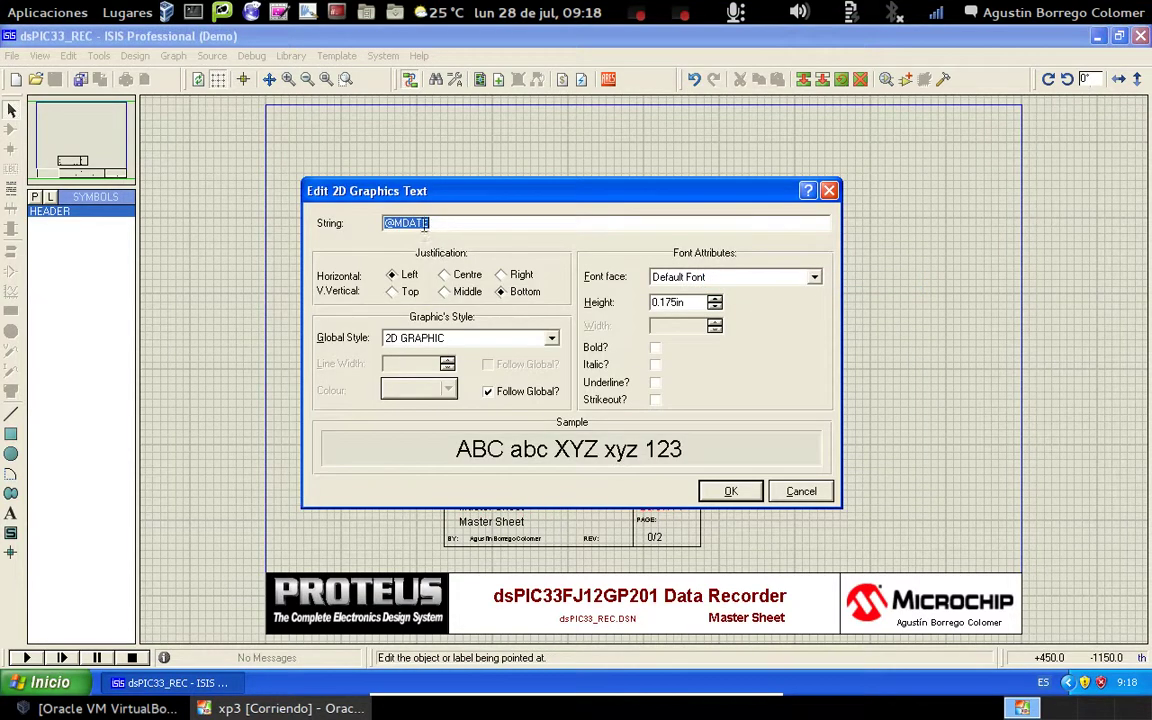
left_click(738, 492)
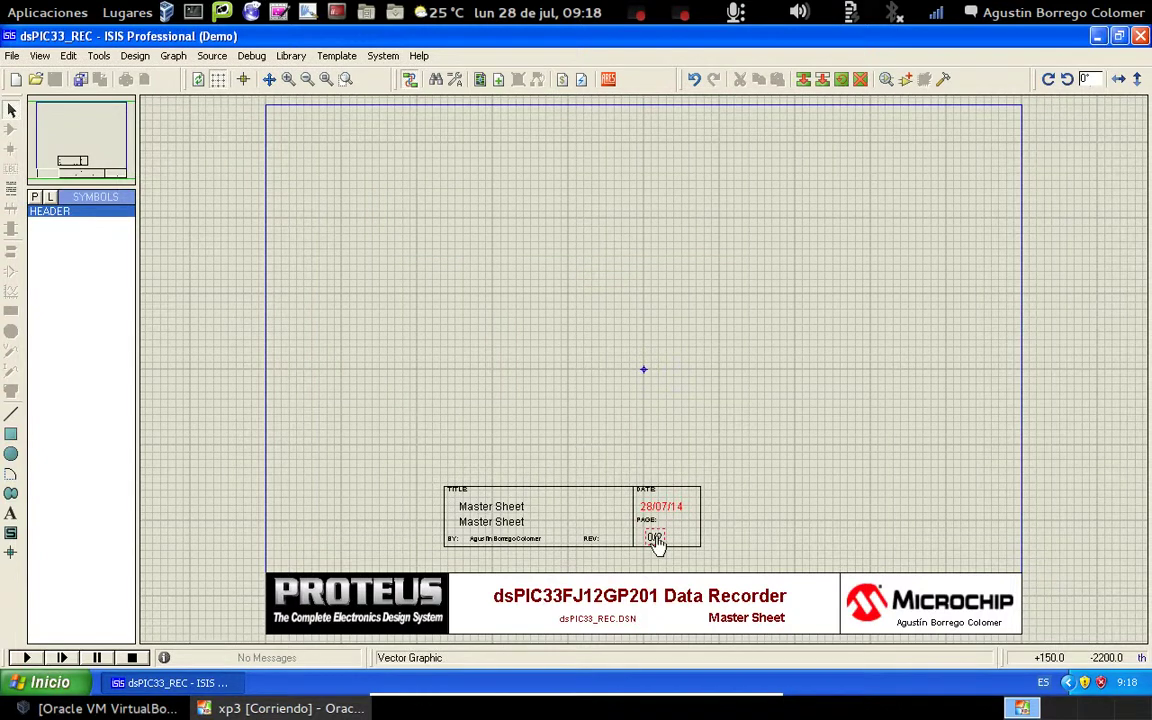
right_click(656, 540)
left_click(728, 314)
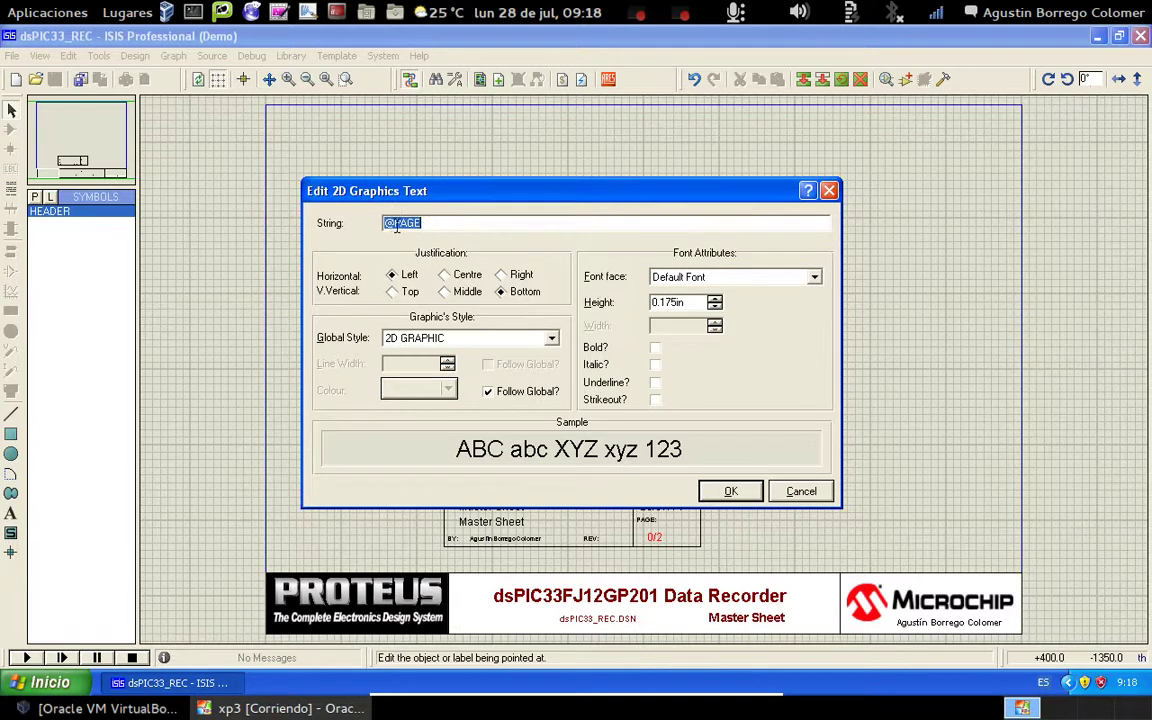
left_click_drag(470, 197, 705, 133)
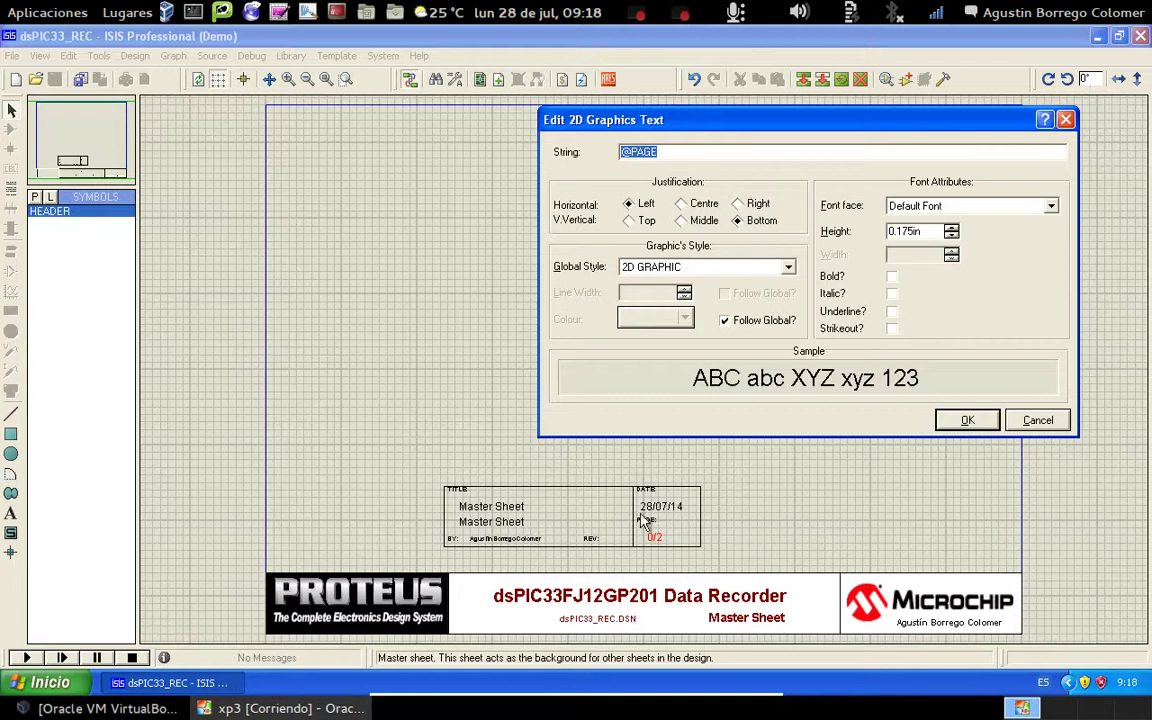
left_click(1038, 421)
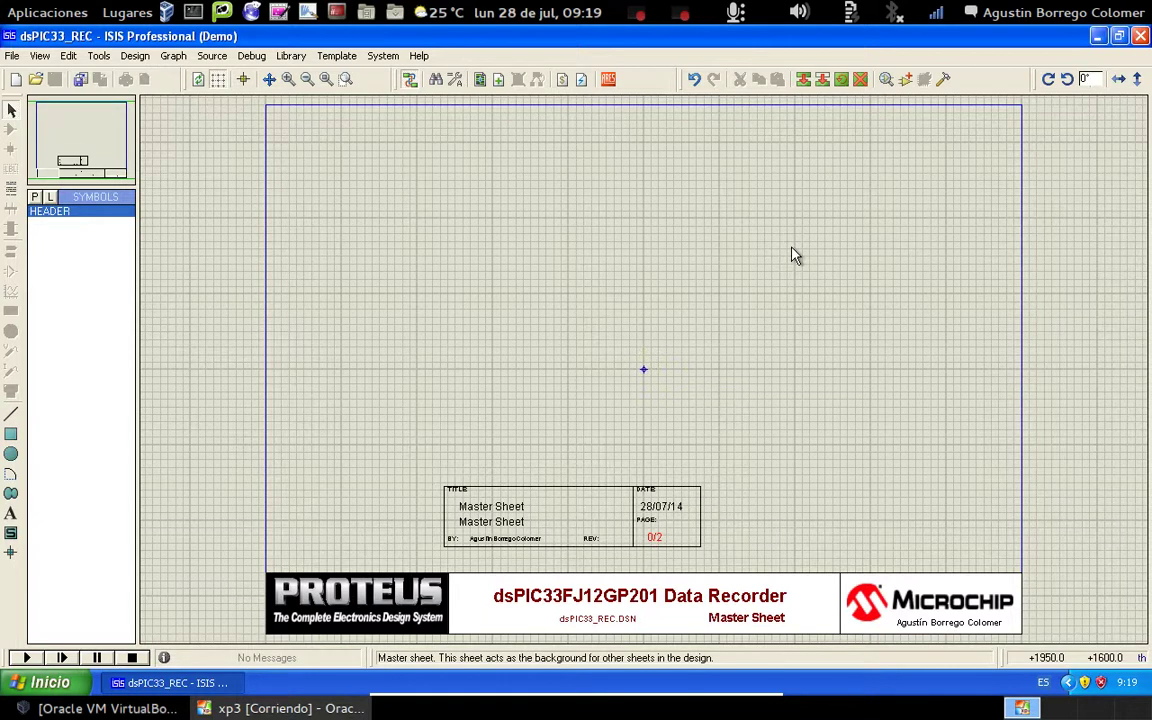
Step: Open the ISIS help and search it for the keyword header
left_click(419, 57)
left_click(455, 82)
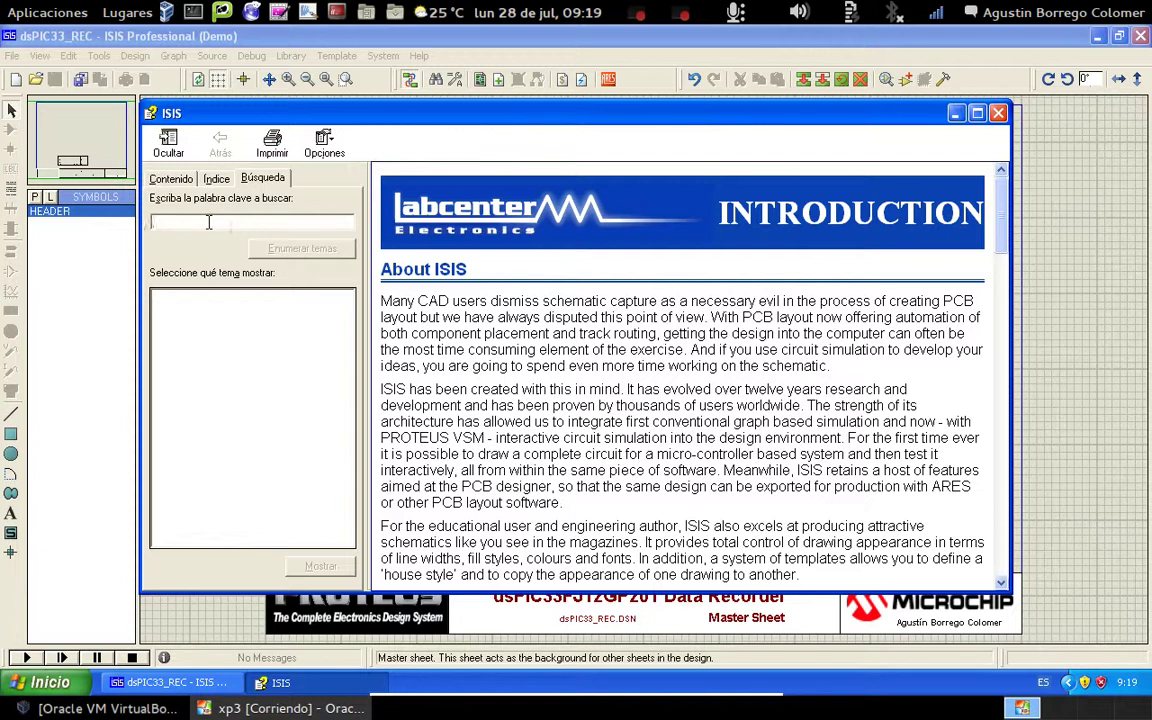
type("header")
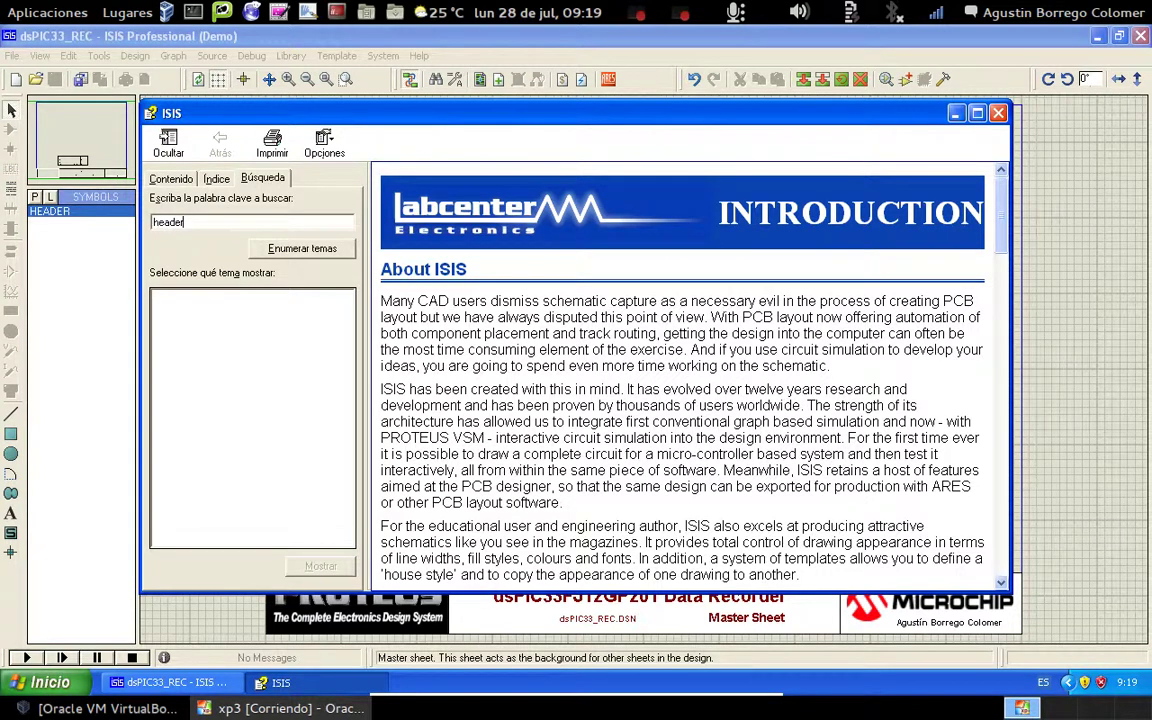
key("Return")
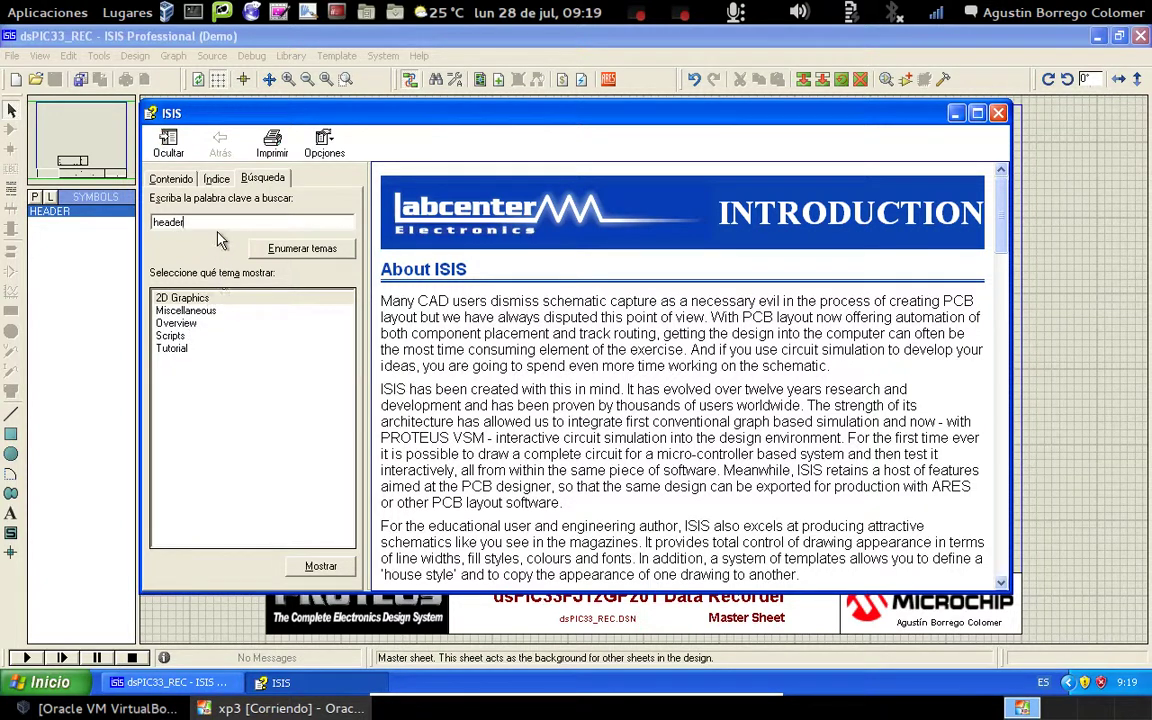
Step: Search the help for Master and read the topic The Master Sheet
key("BackSpace")
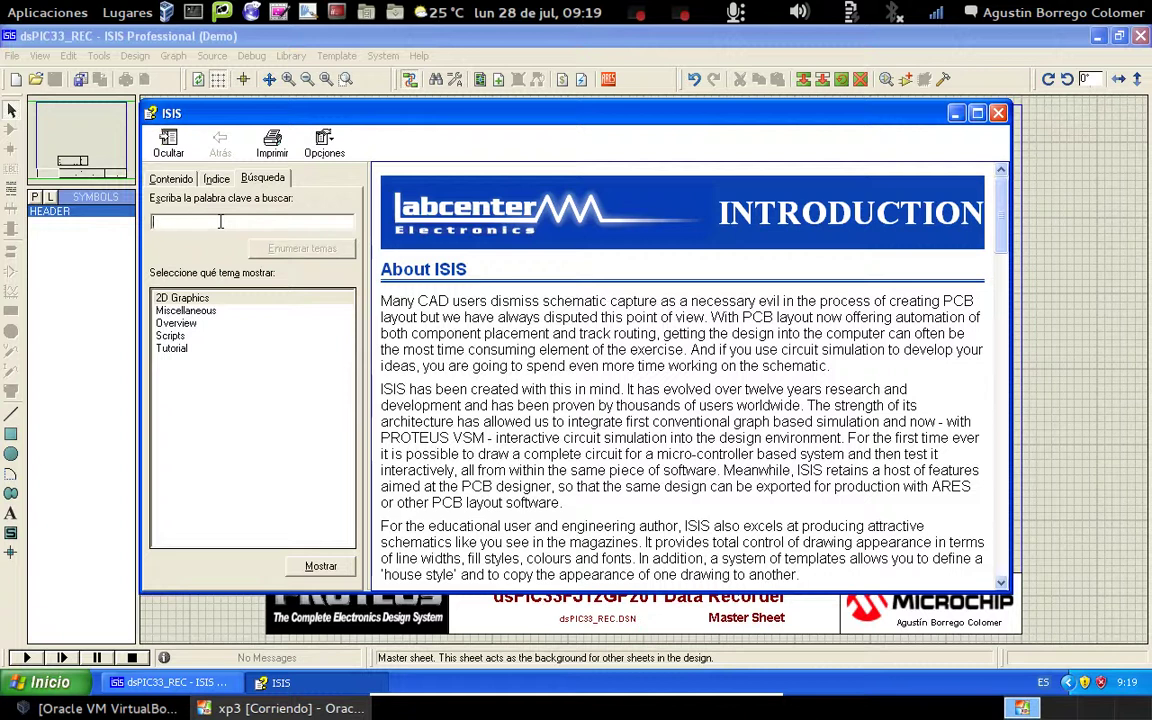
type("Master")
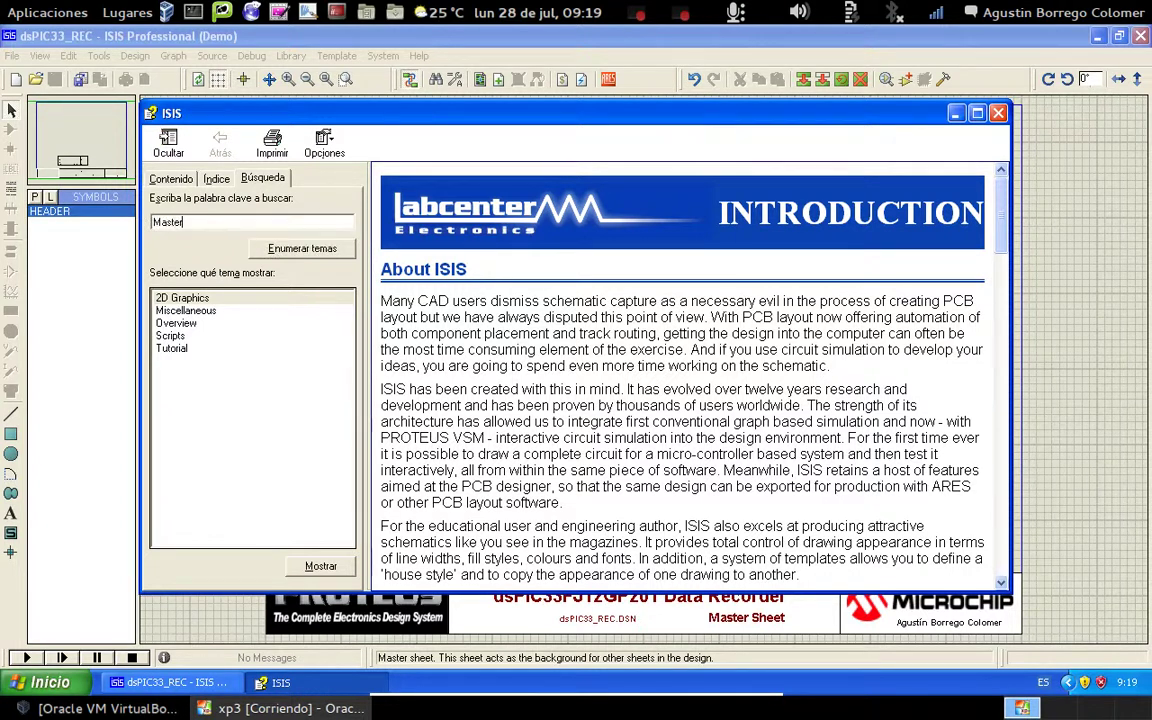
key("Return")
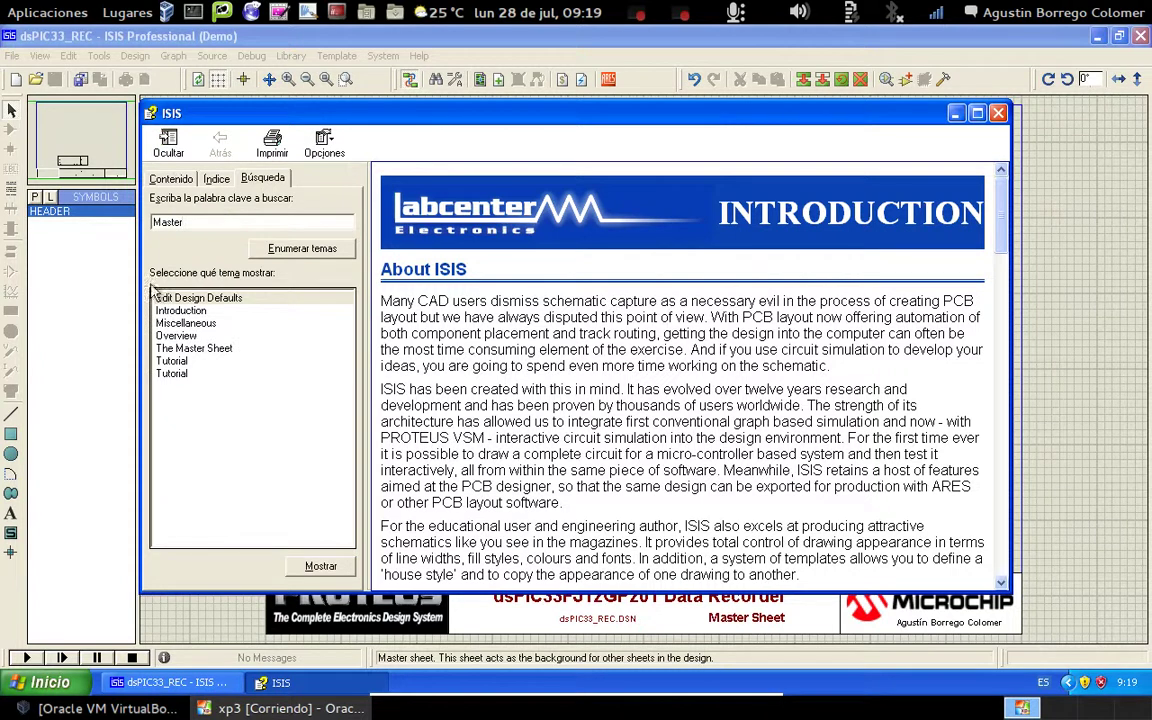
double_click(192, 349)
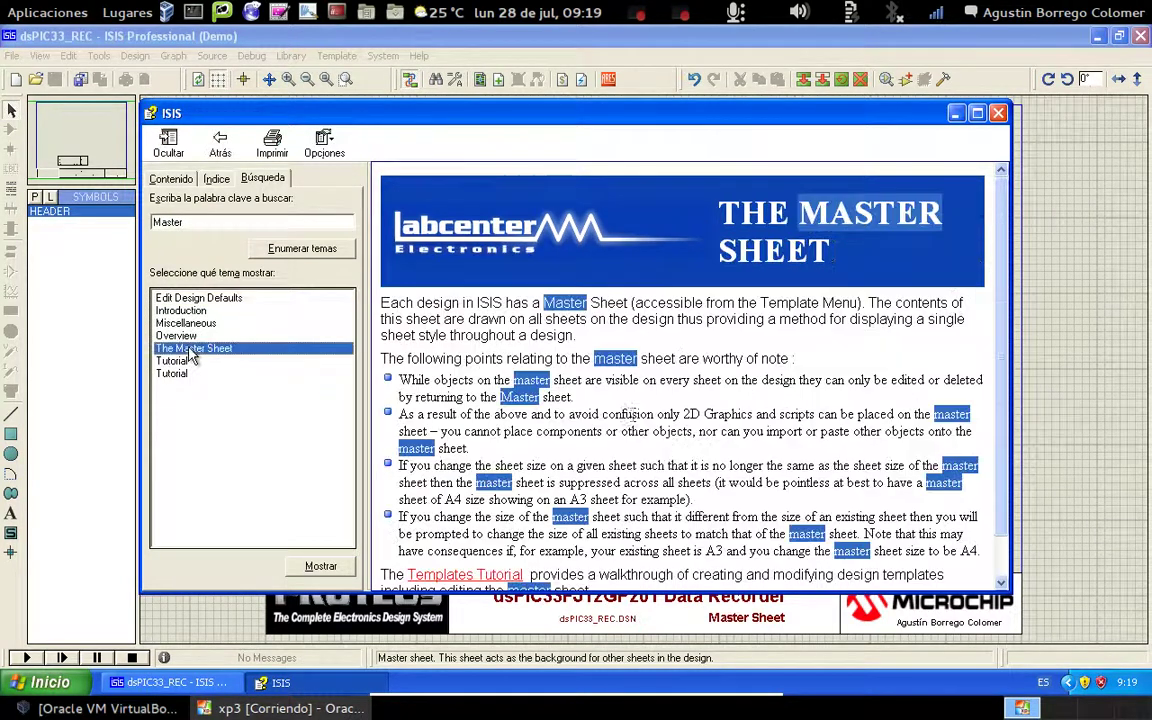
left_click_drag(1001, 262, 1001, 307)
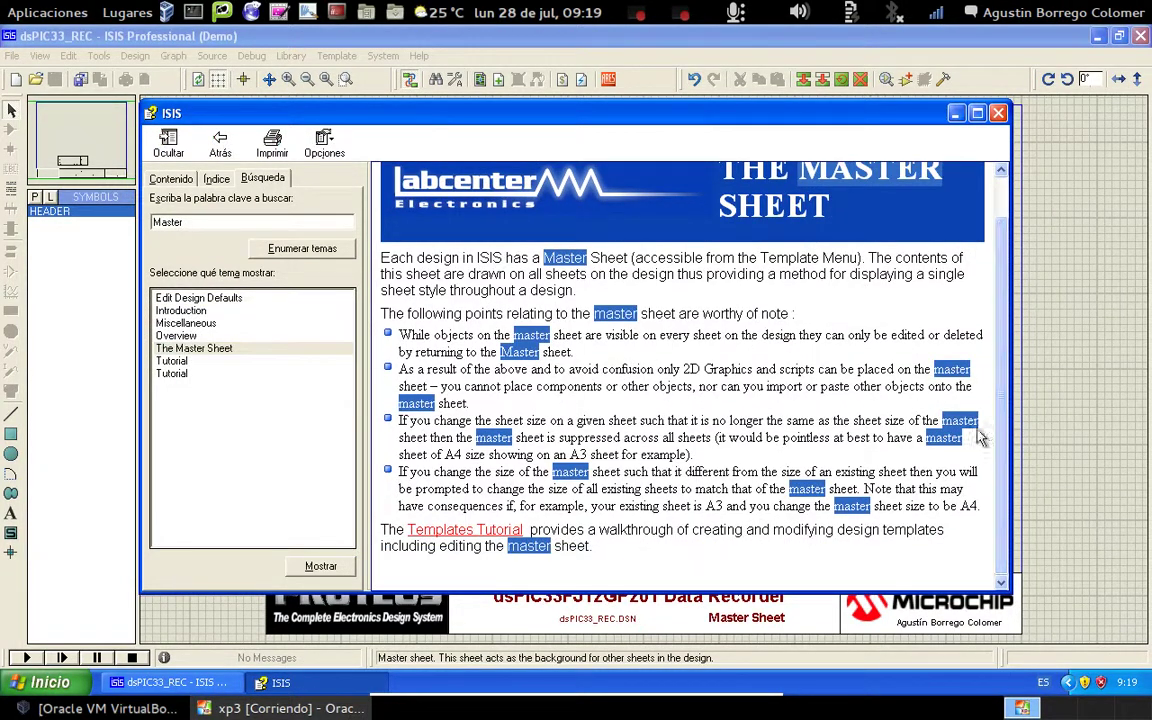
Step: Follow the Templates Tutorial to its link on customising the header block and examine the list of header keywords
left_click(470, 531)
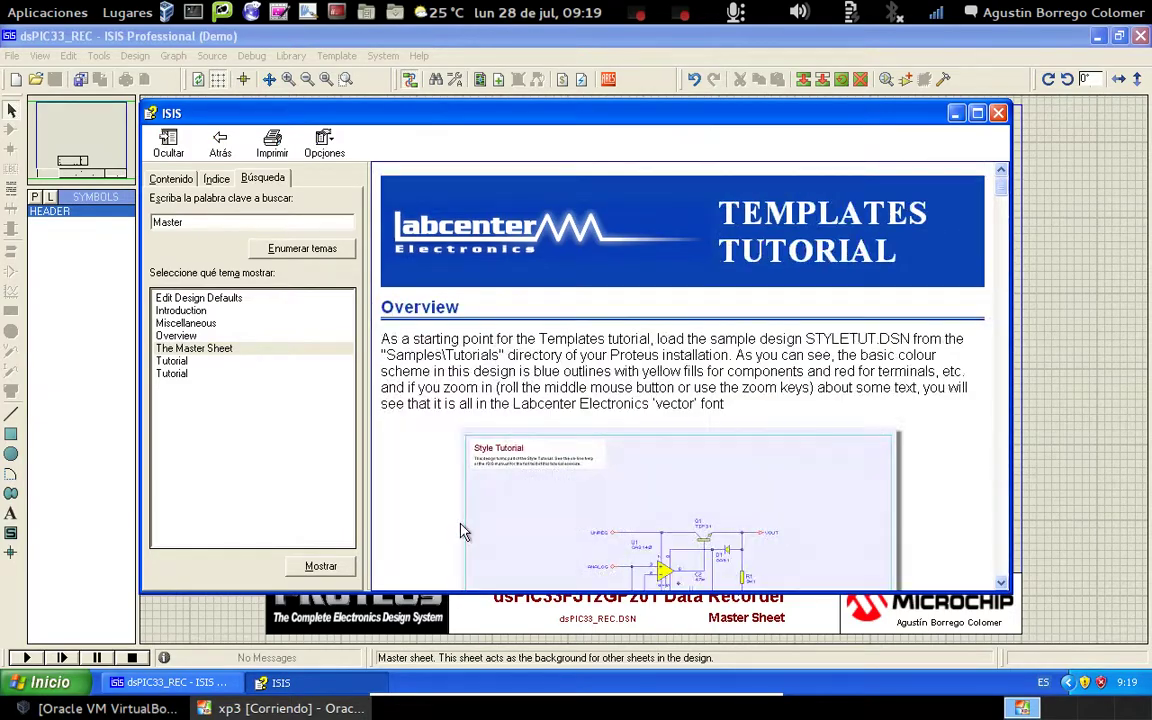
left_click_drag(1005, 193, 995, 485)
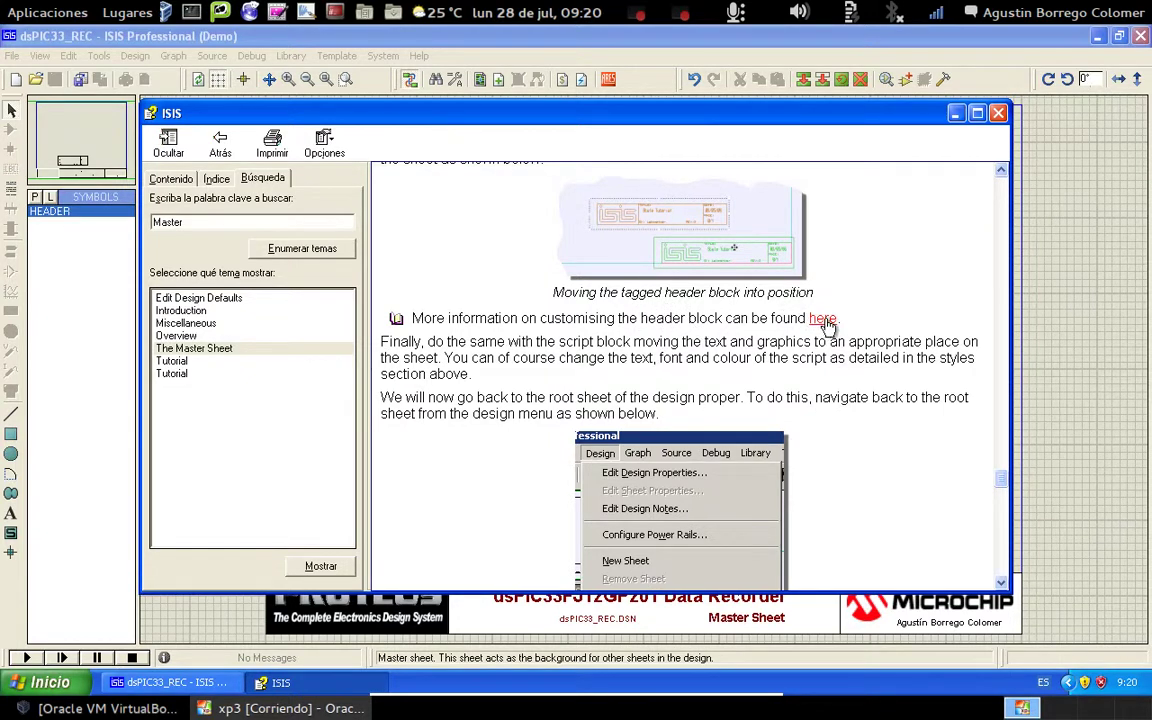
left_click(822, 319)
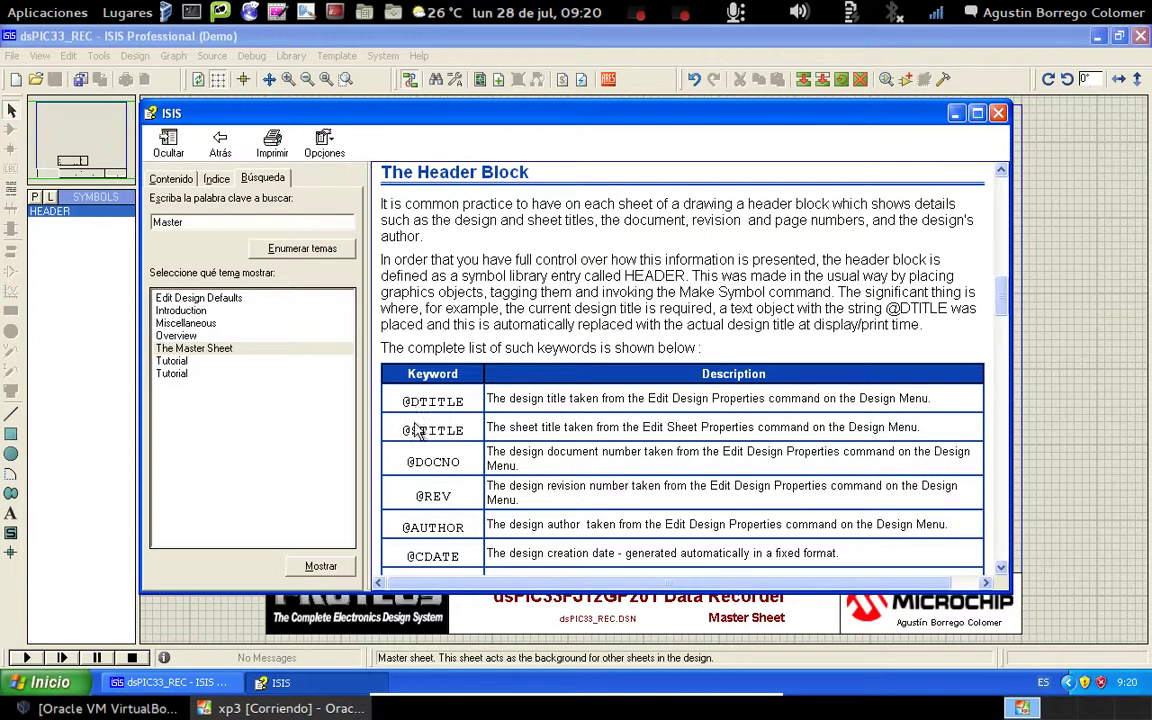
scroll(1004, 302, "down", 3)
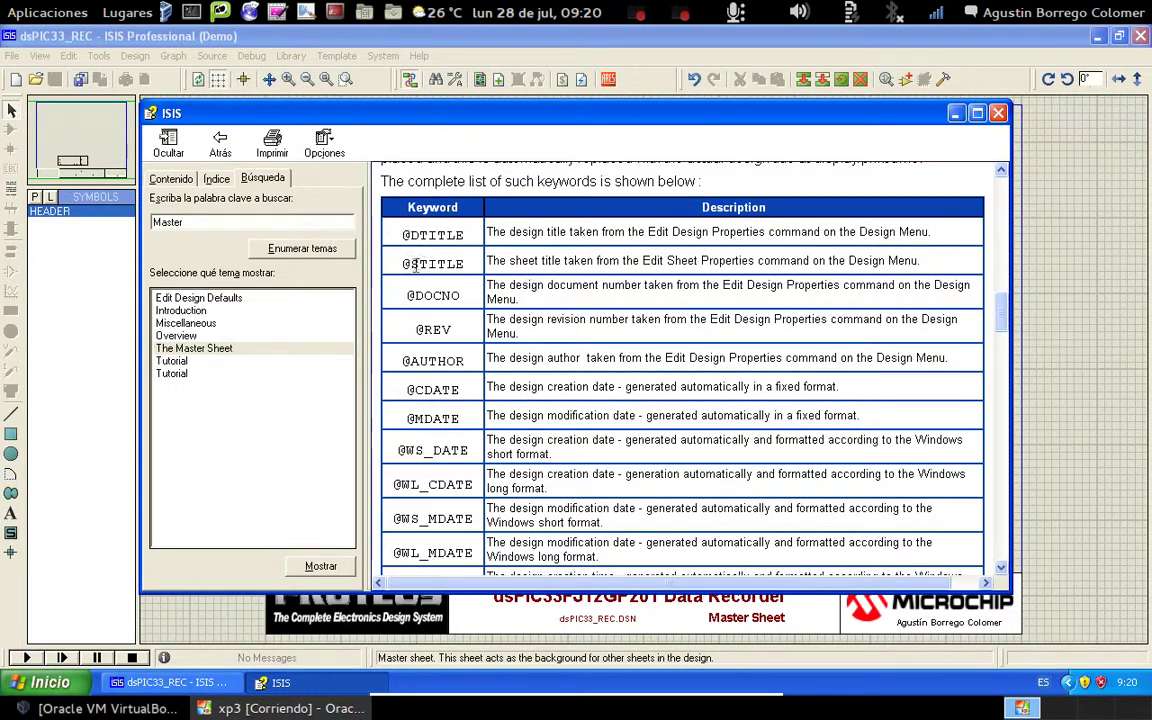
Step: Read the remaining header keywords, bring up the help index entry Header (for design), and minimize the help window
mouse_move(1003, 316)
left_mouse_down()
mouse_move(1012, 354)
mouse_move(1016, 336)
left_mouse_up()
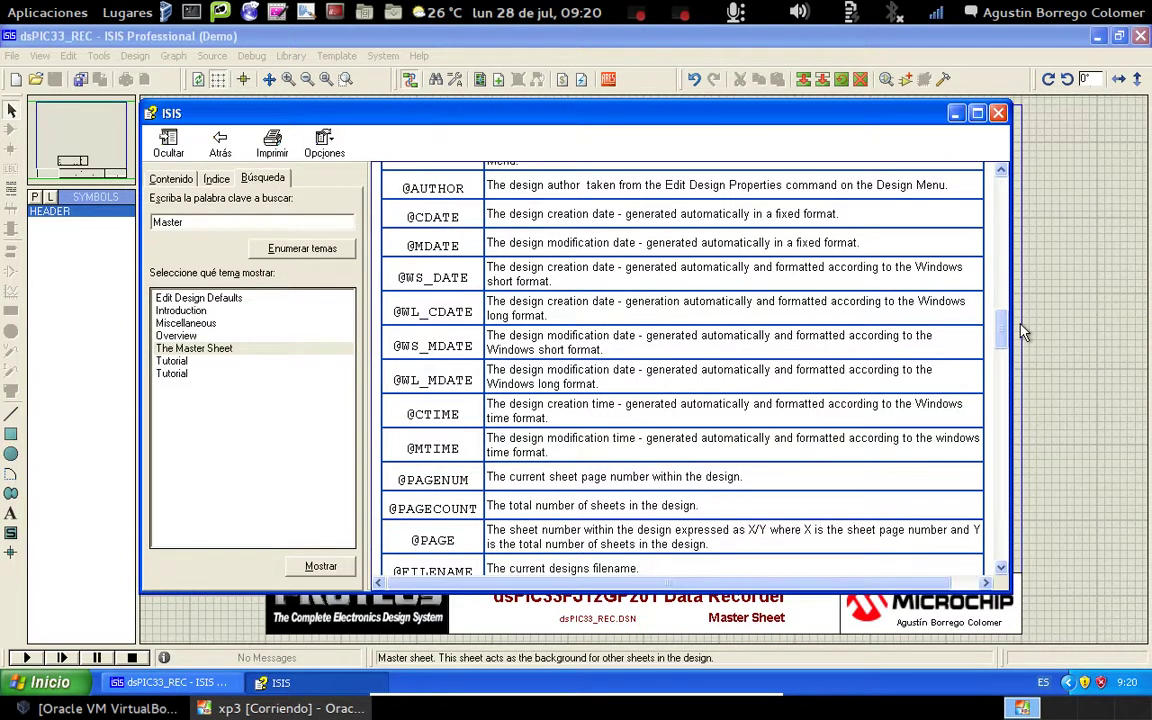
left_click(215, 180)
left_click_drag(350, 268, 348, 370)
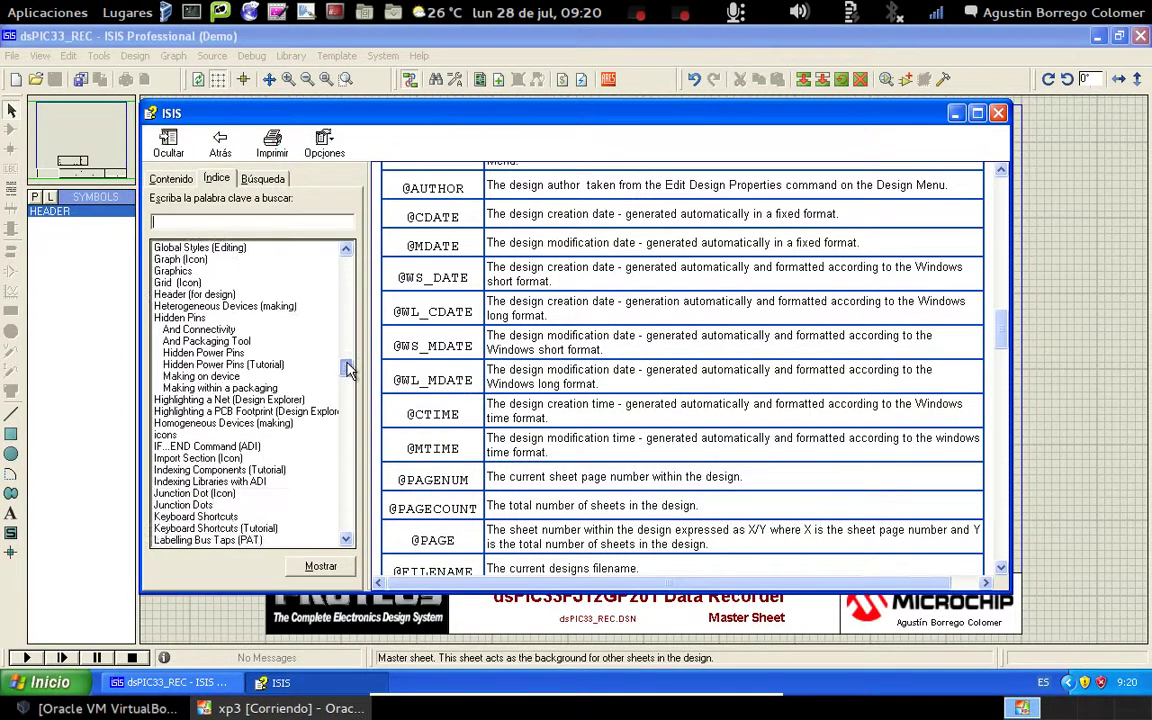
left_click(182, 296)
double_click(182, 296)
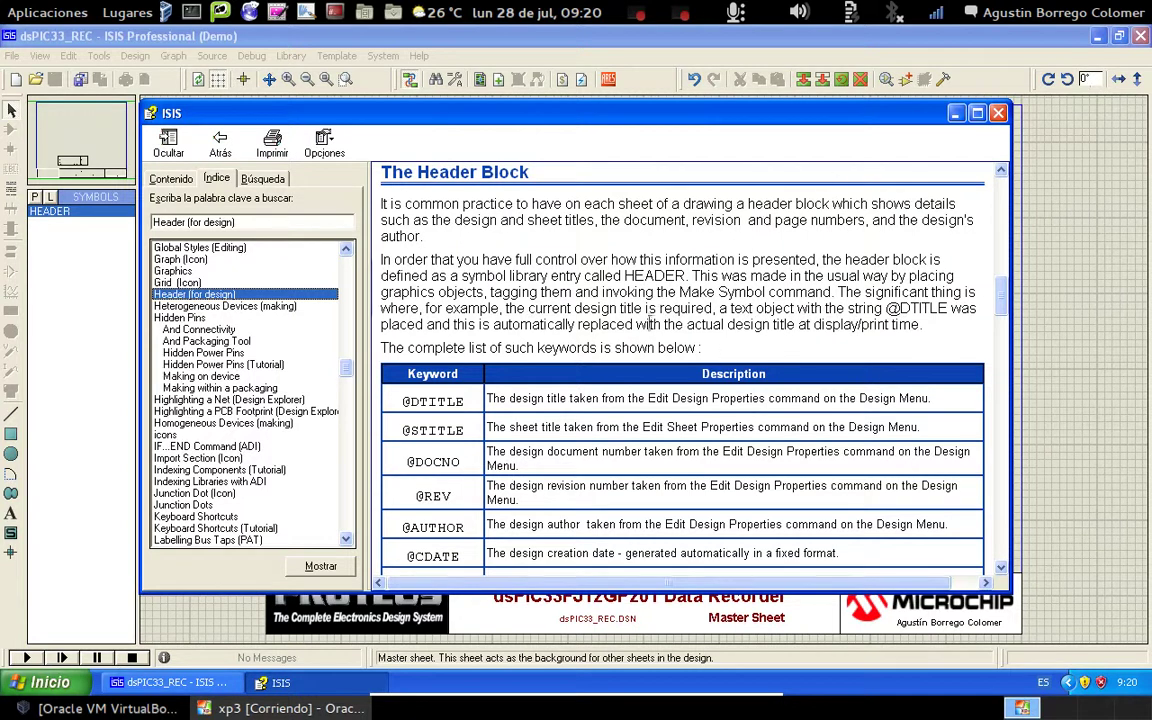
left_click(955, 116)
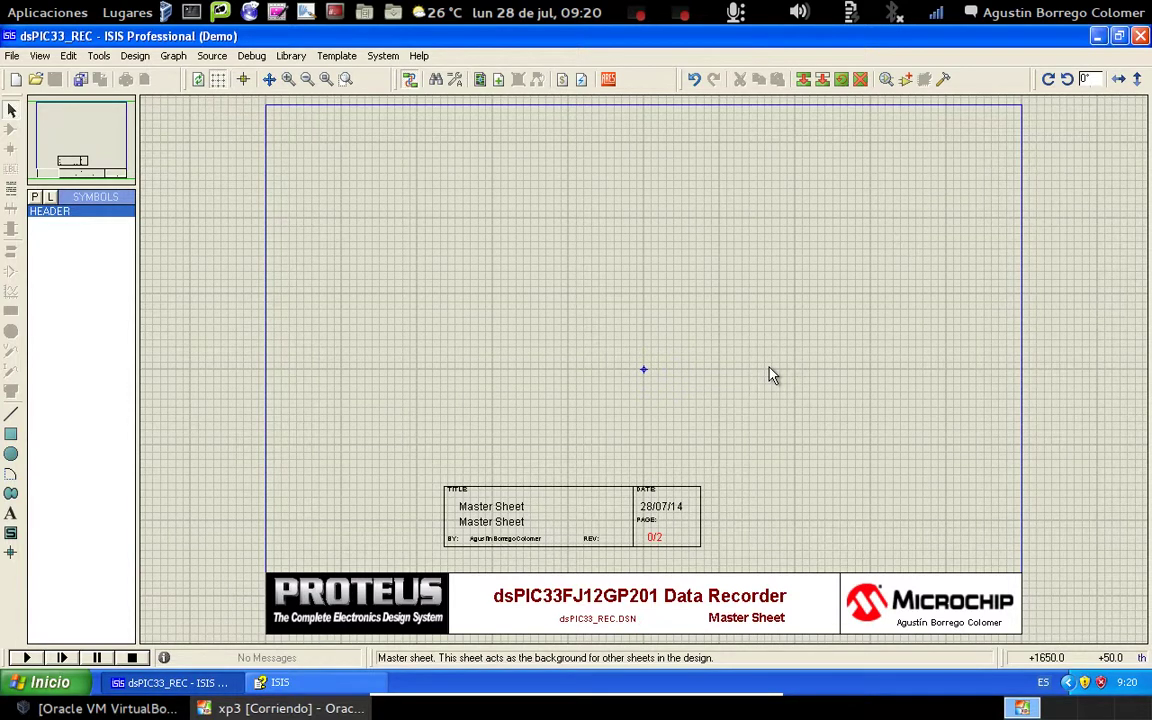
Step: Examine both sheets' part lists and the MCU sheet's netlist in the Design Explorer, and close it
left_click(134, 56)
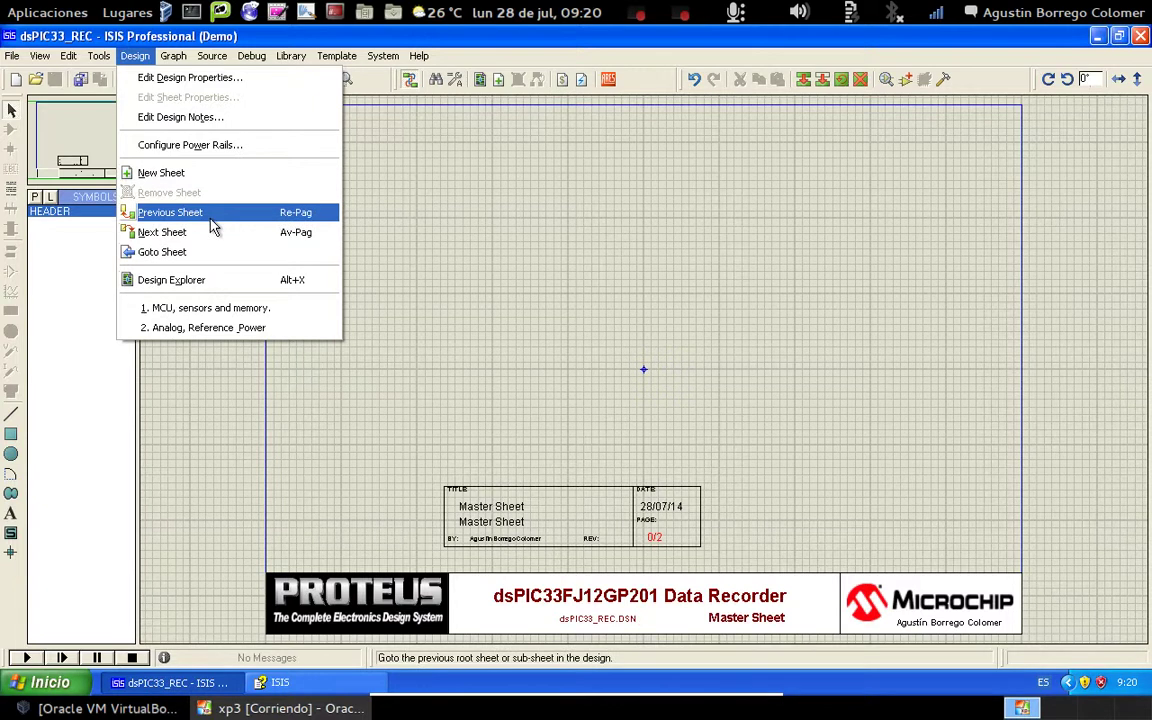
left_click(213, 289)
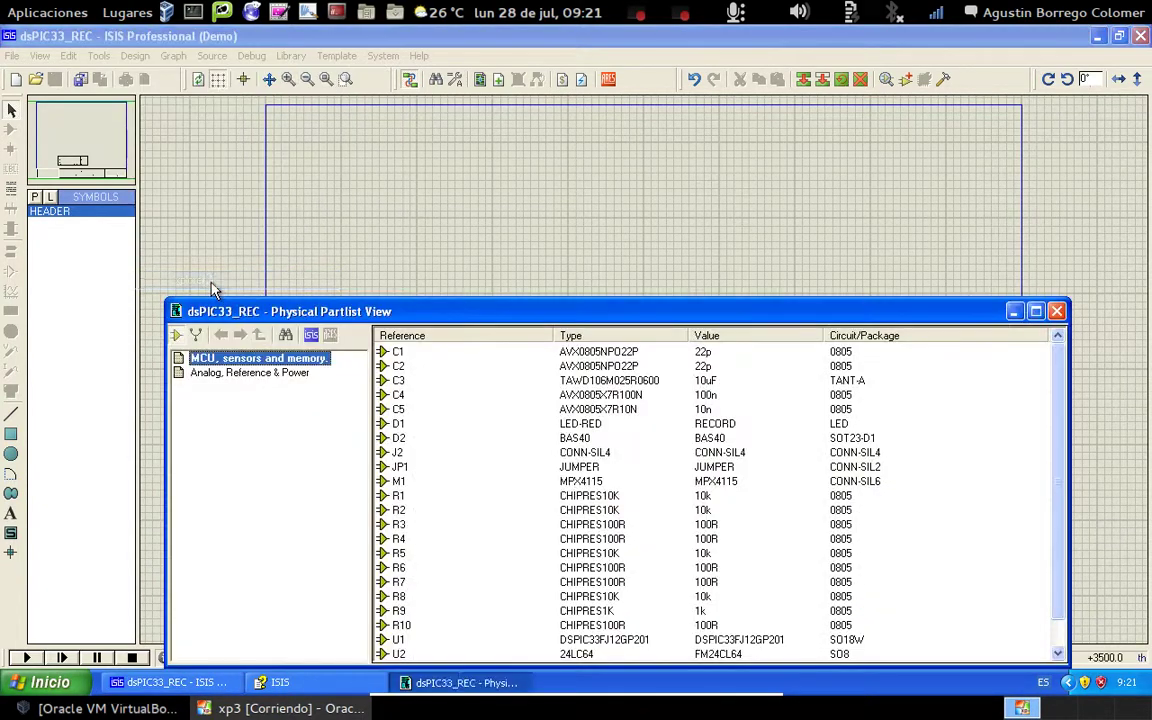
left_click_drag(457, 310, 480, 96)
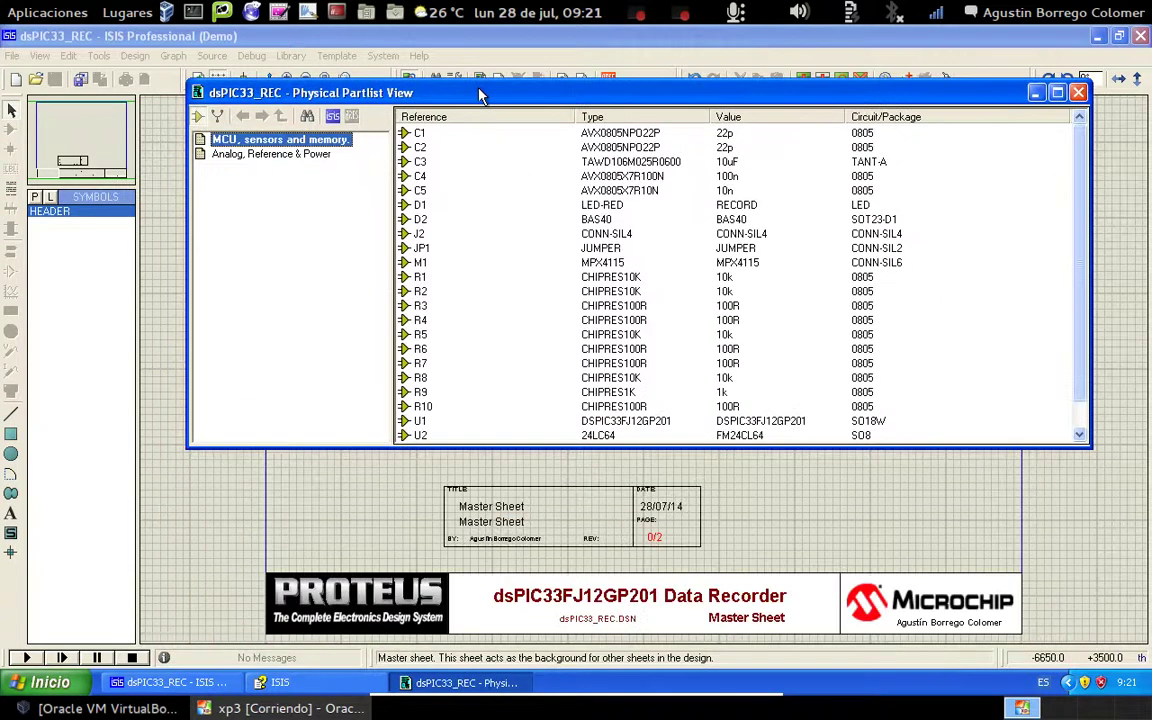
left_click(258, 157)
left_click(262, 140)
left_click(258, 155)
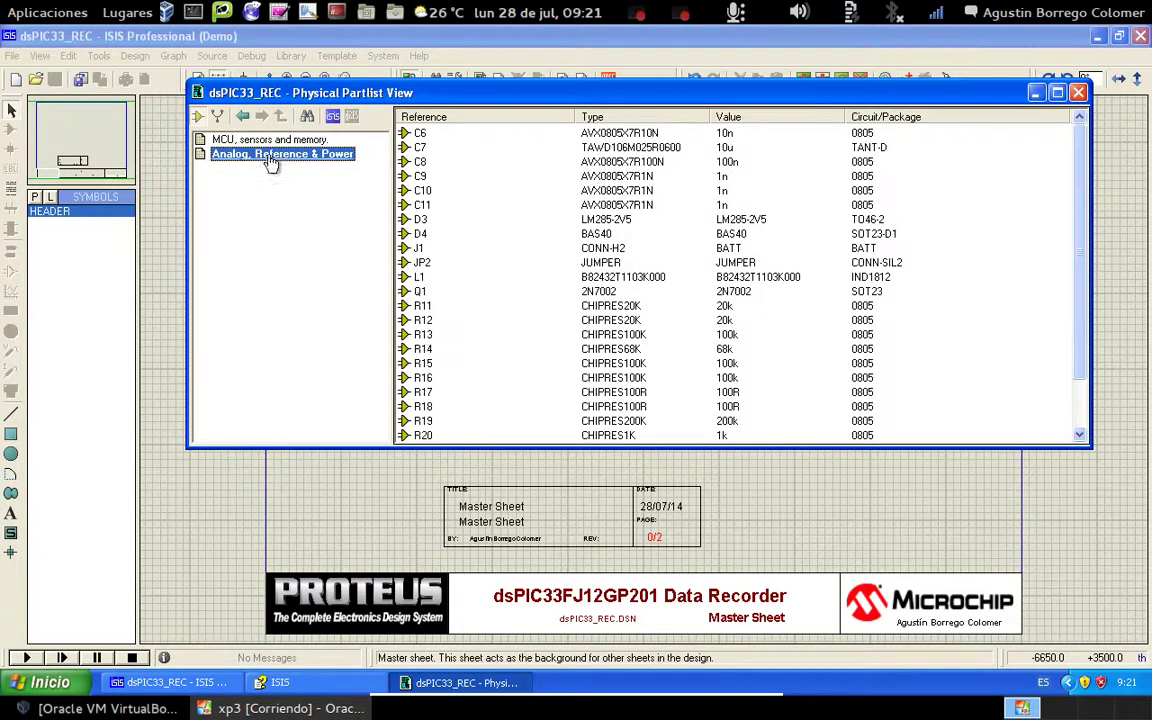
left_click(240, 140)
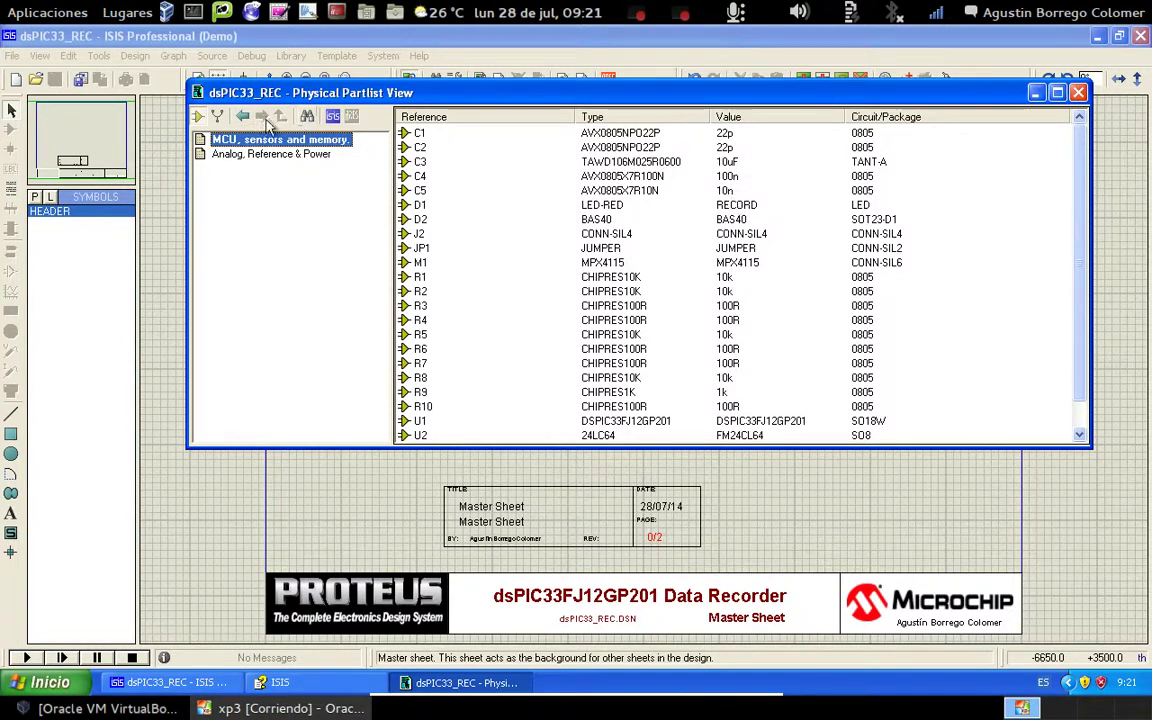
left_click(217, 116)
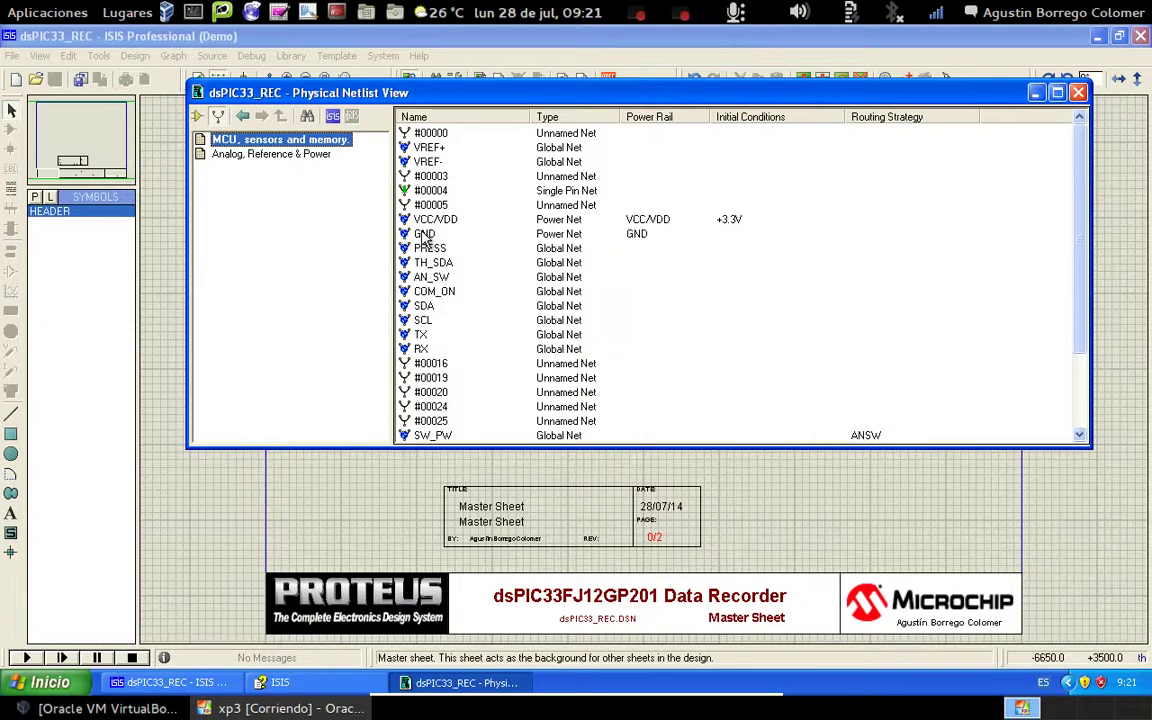
left_click(254, 145)
left_click(1079, 93)
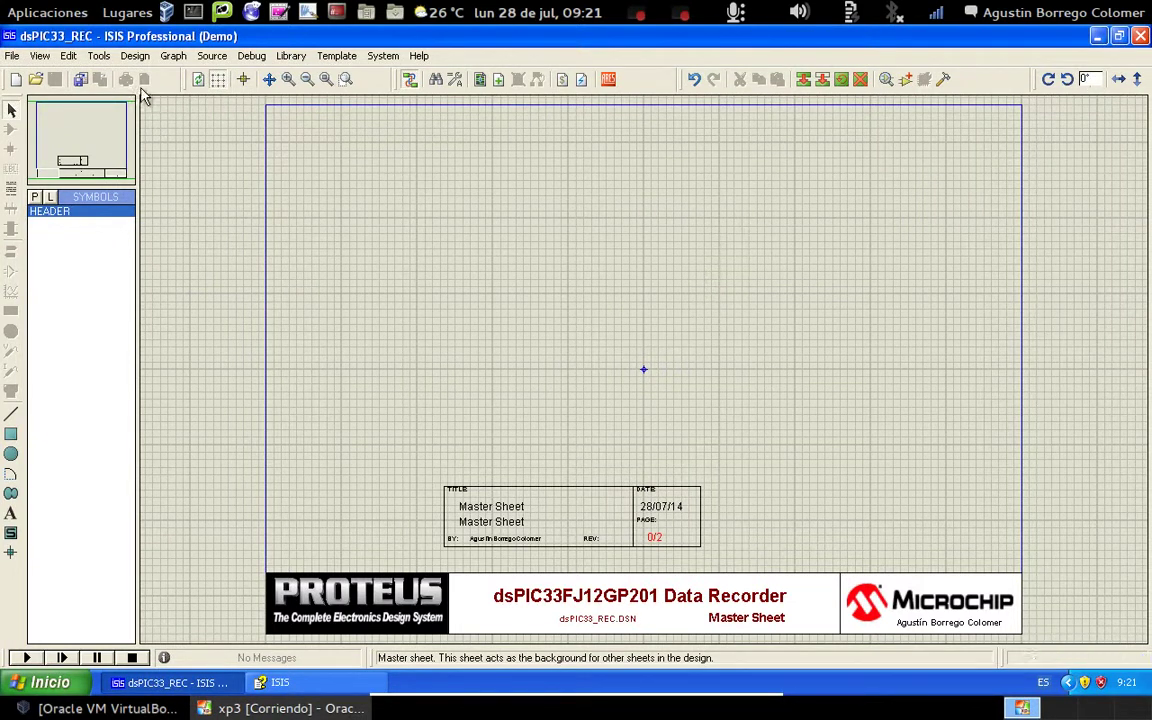
Step: Leave the master sheet and go to the design sheet MCU, sensors and memory
left_click(133, 58)
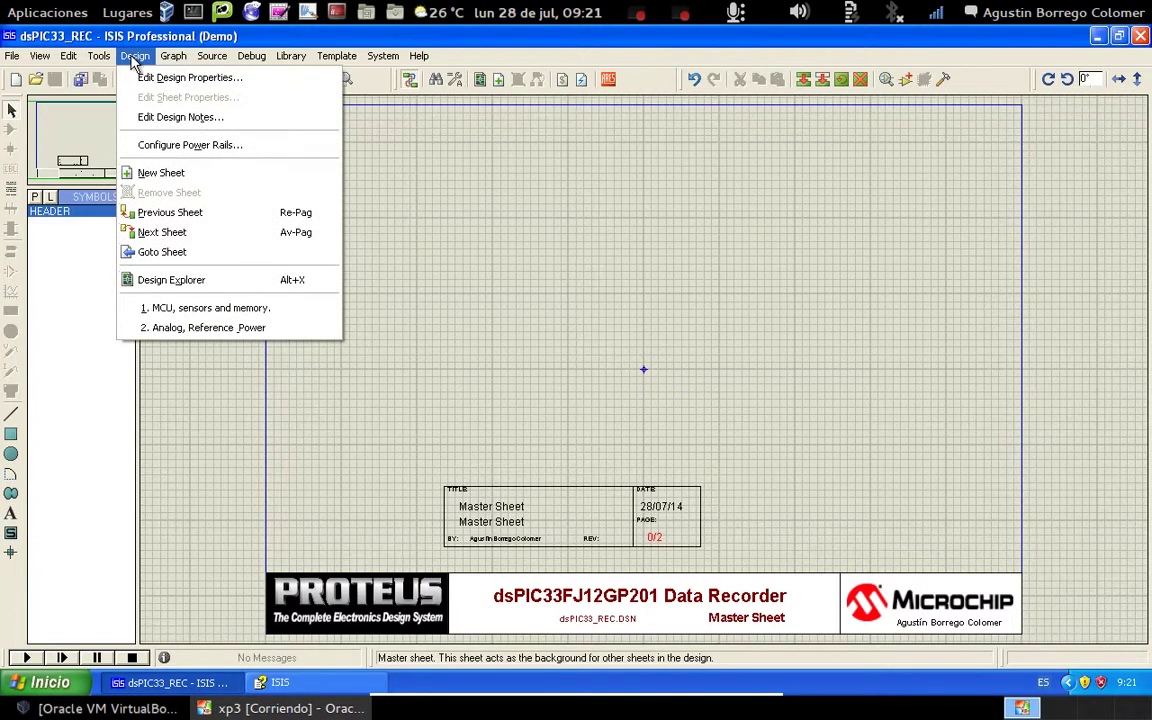
left_click(160, 213)
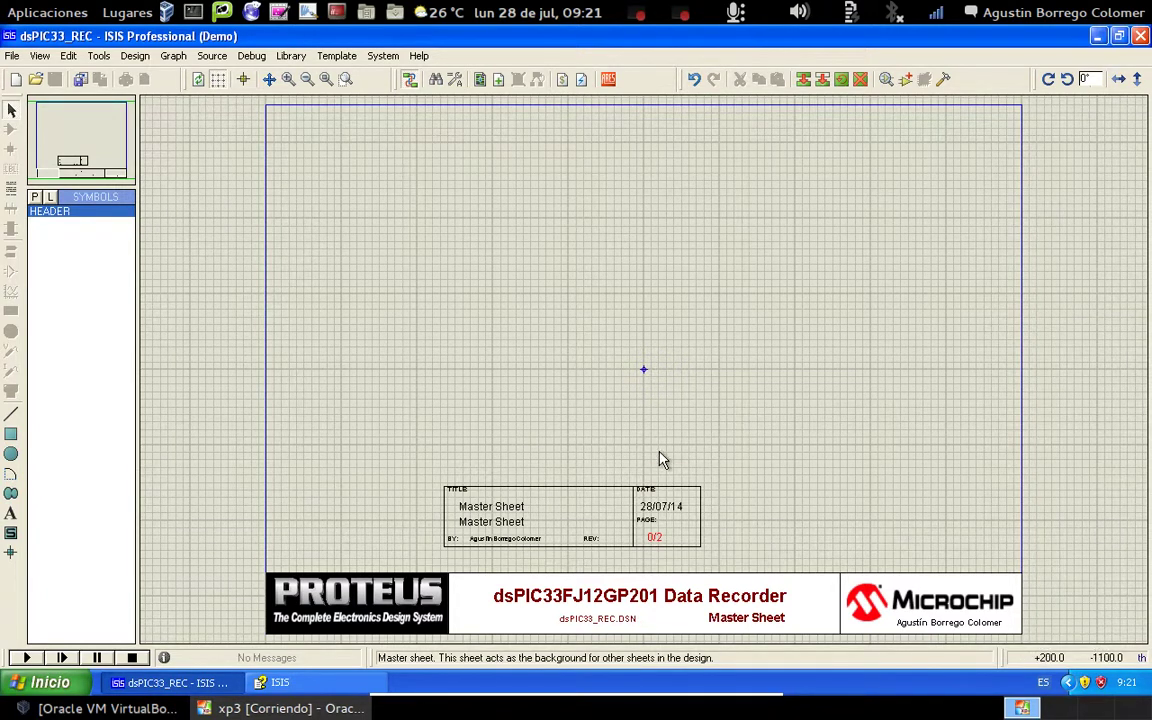
left_click(135, 56)
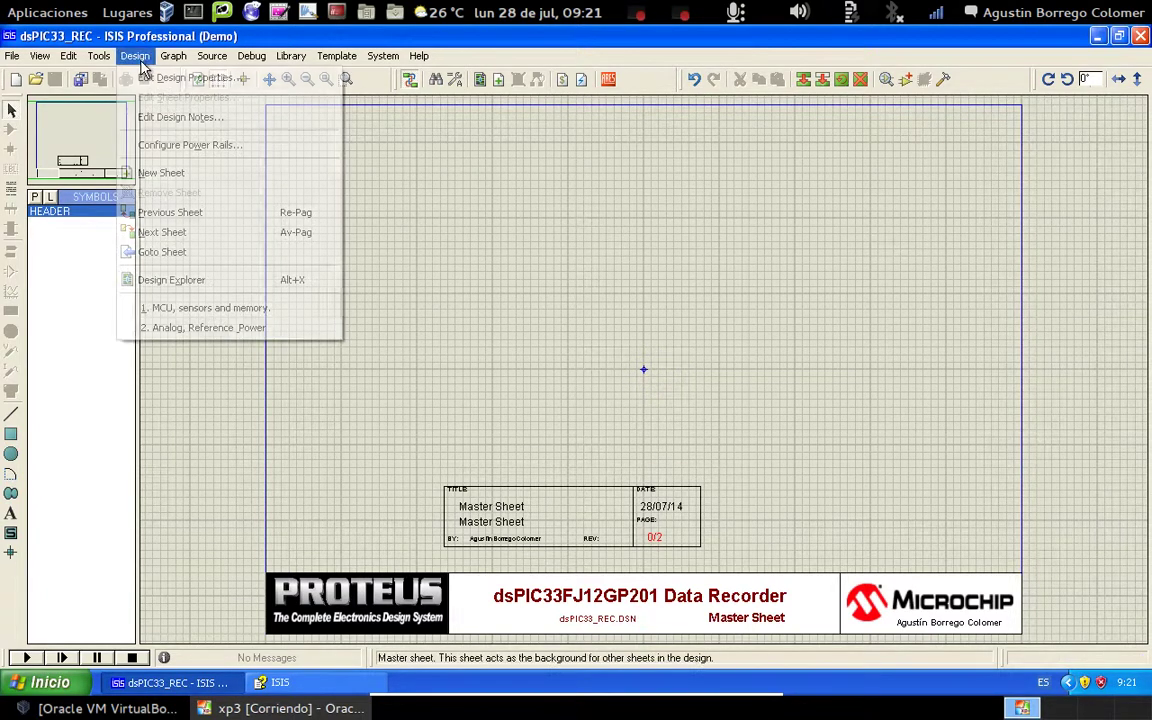
left_click(165, 233)
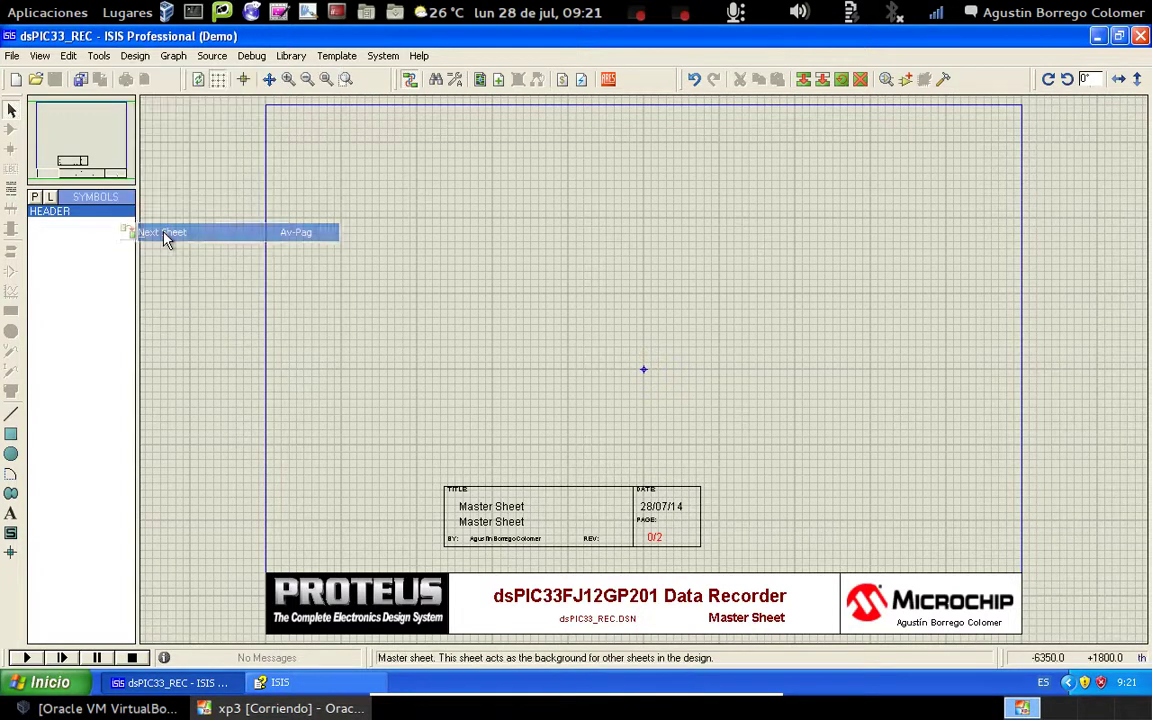
left_click(135, 56)
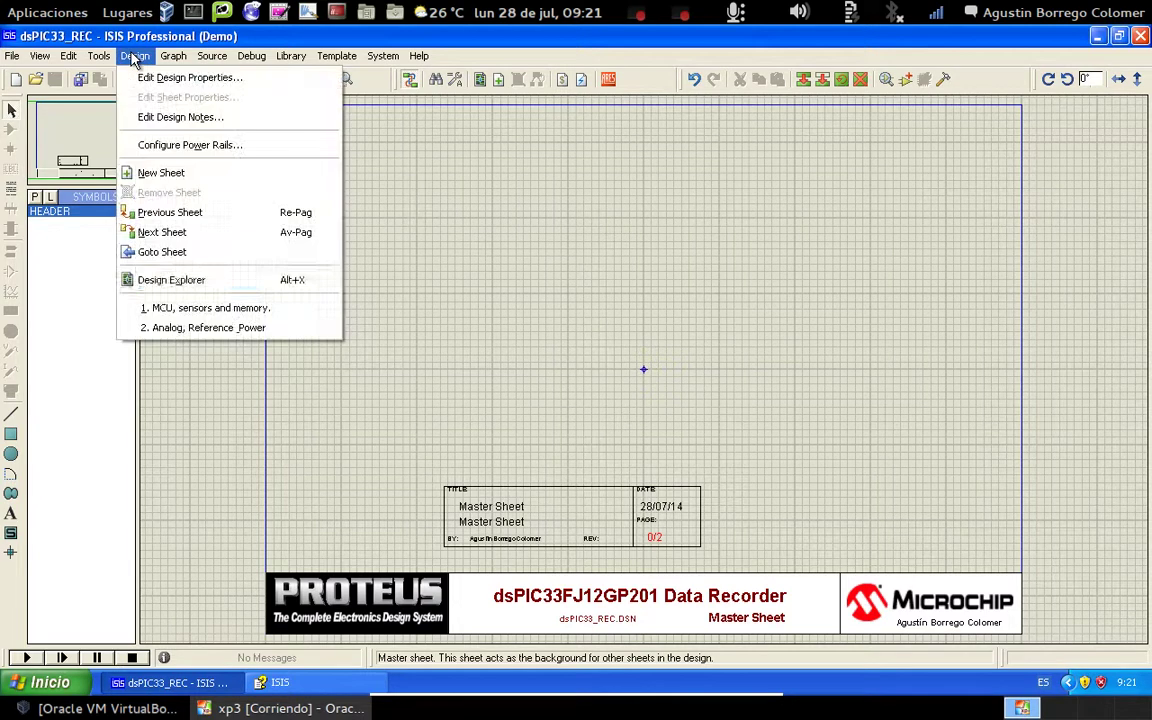
left_click(190, 309)
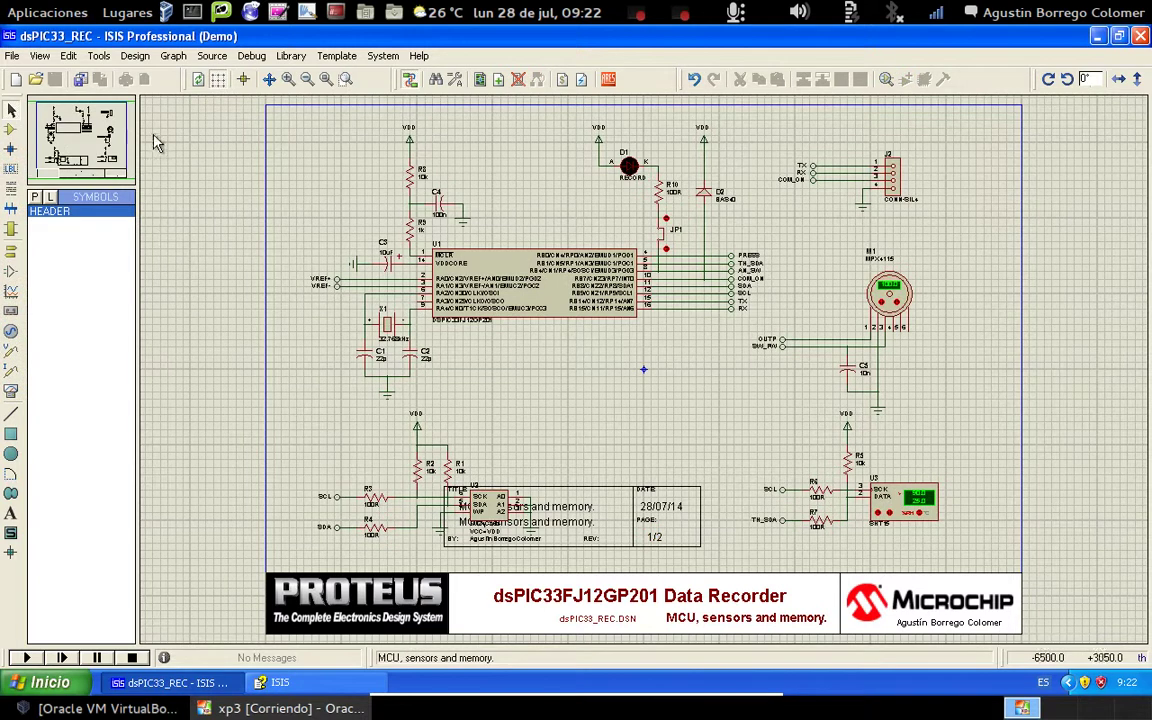
Step: Cycle between the two design sheets with Next Sheet and Previous Sheet to view the header block on each
left_click(136, 58)
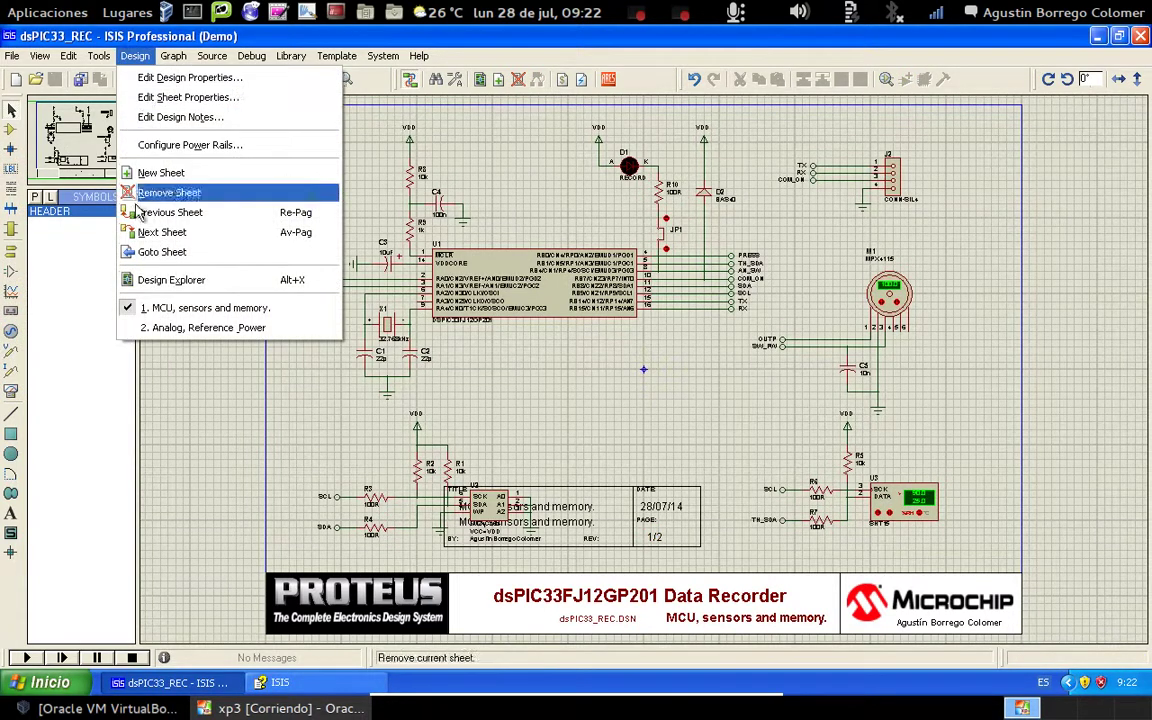
left_click(163, 233)
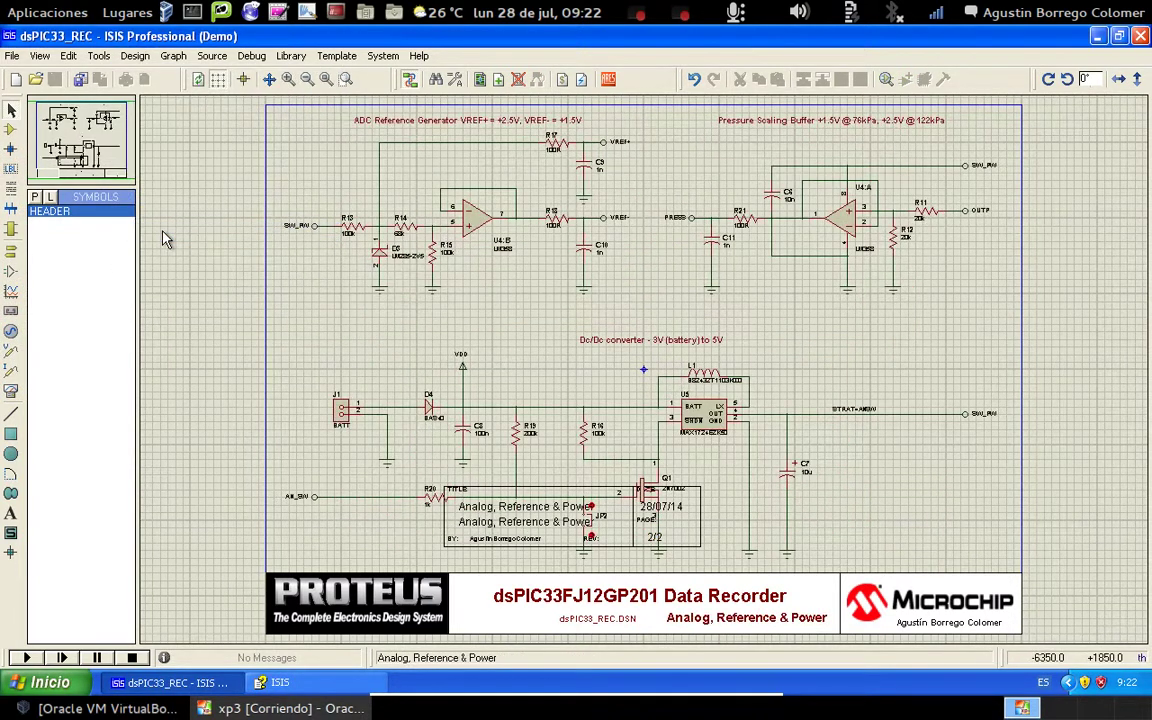
left_click(135, 56)
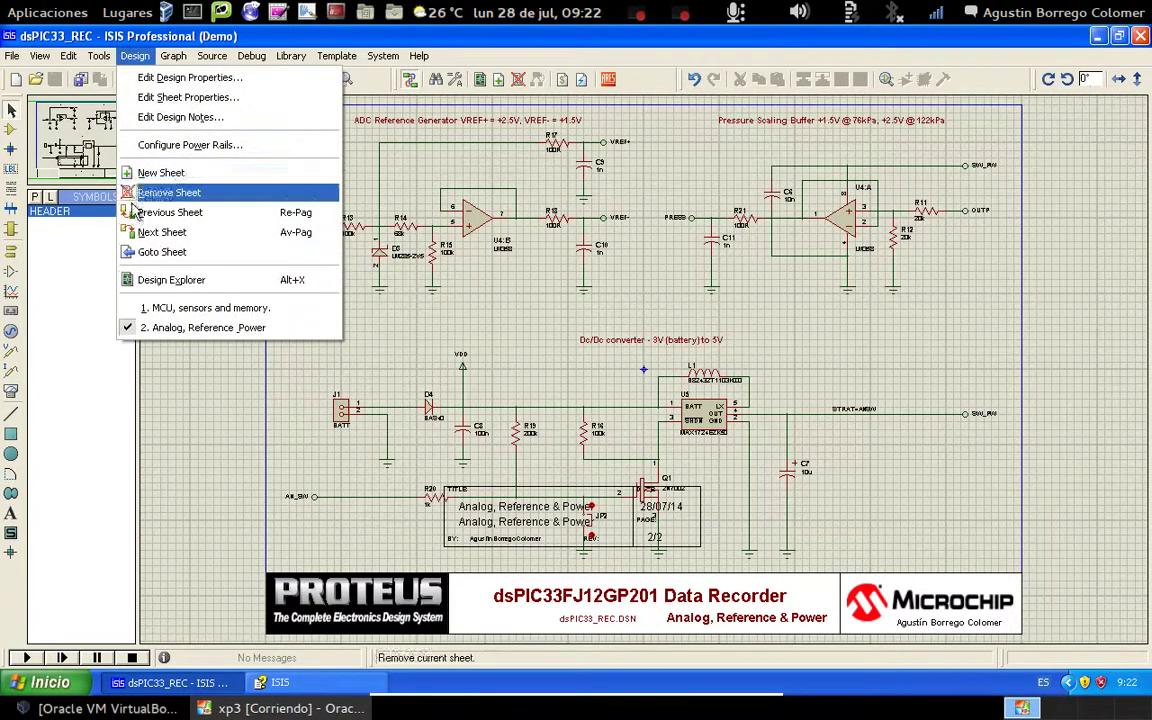
left_click(145, 236)
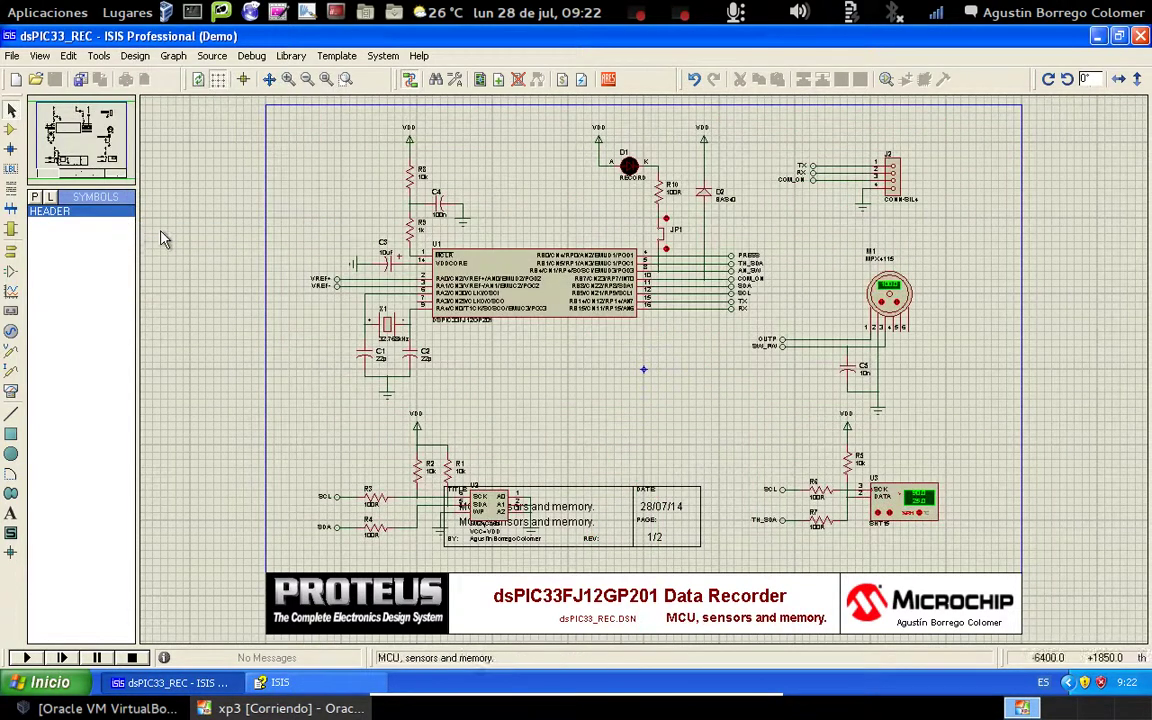
left_click(135, 56)
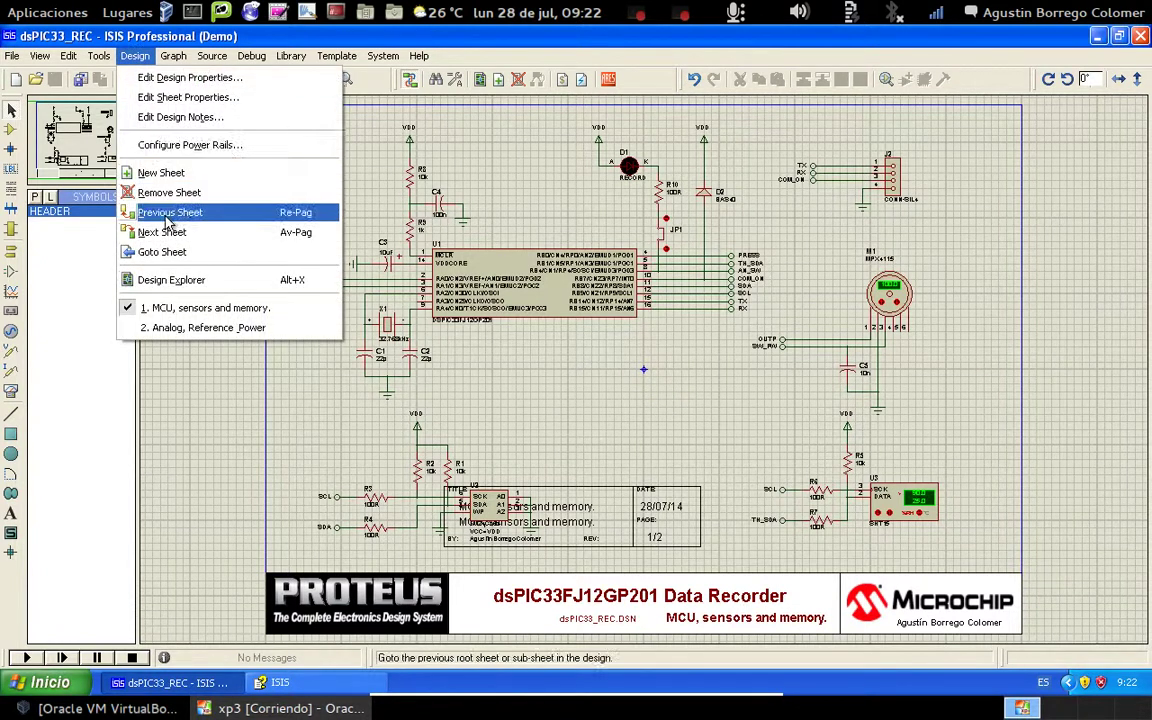
left_click(167, 216)
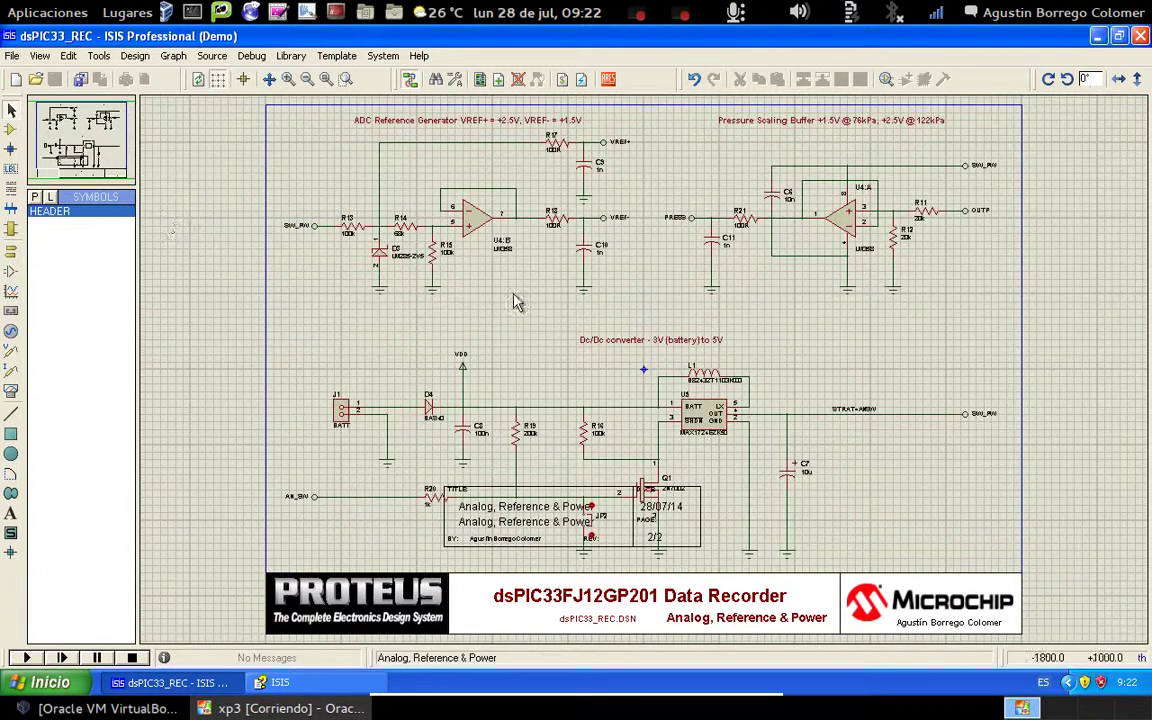
left_click(135, 57)
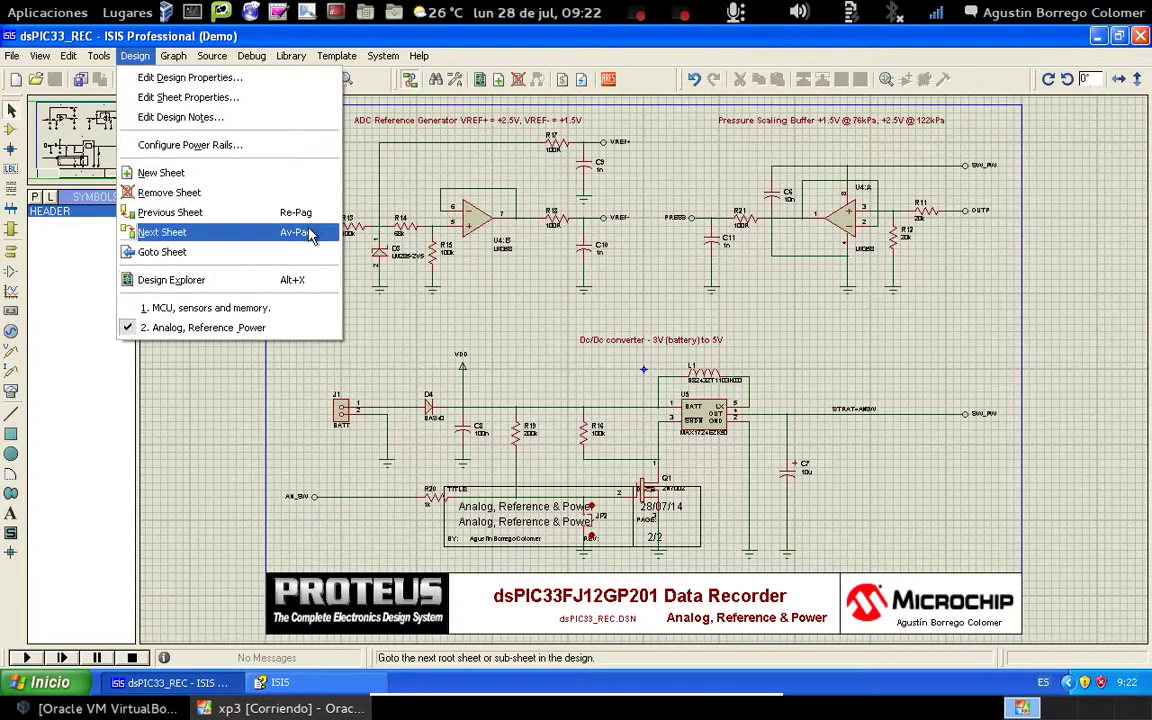
left_click(537, 328)
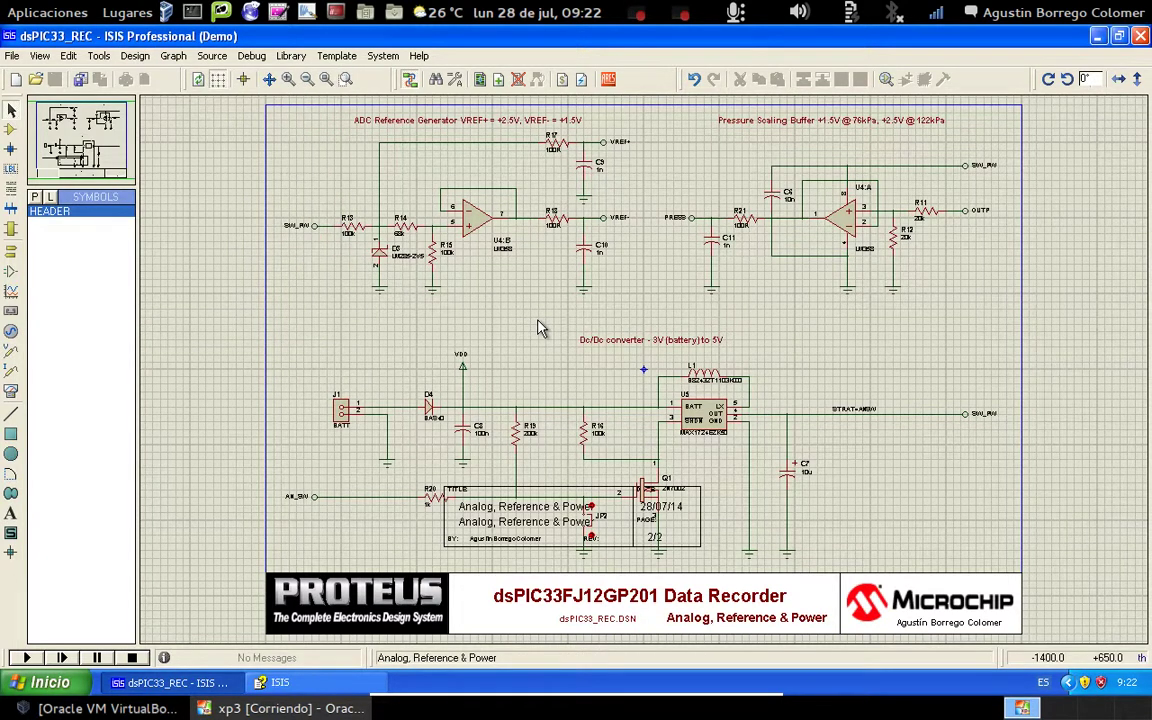
Step: Return to the master sheet and delete the header block above the title bar, including its frame, texts and dividing line
right_click(447, 527)
key("Escape")
left_click(330, 56)
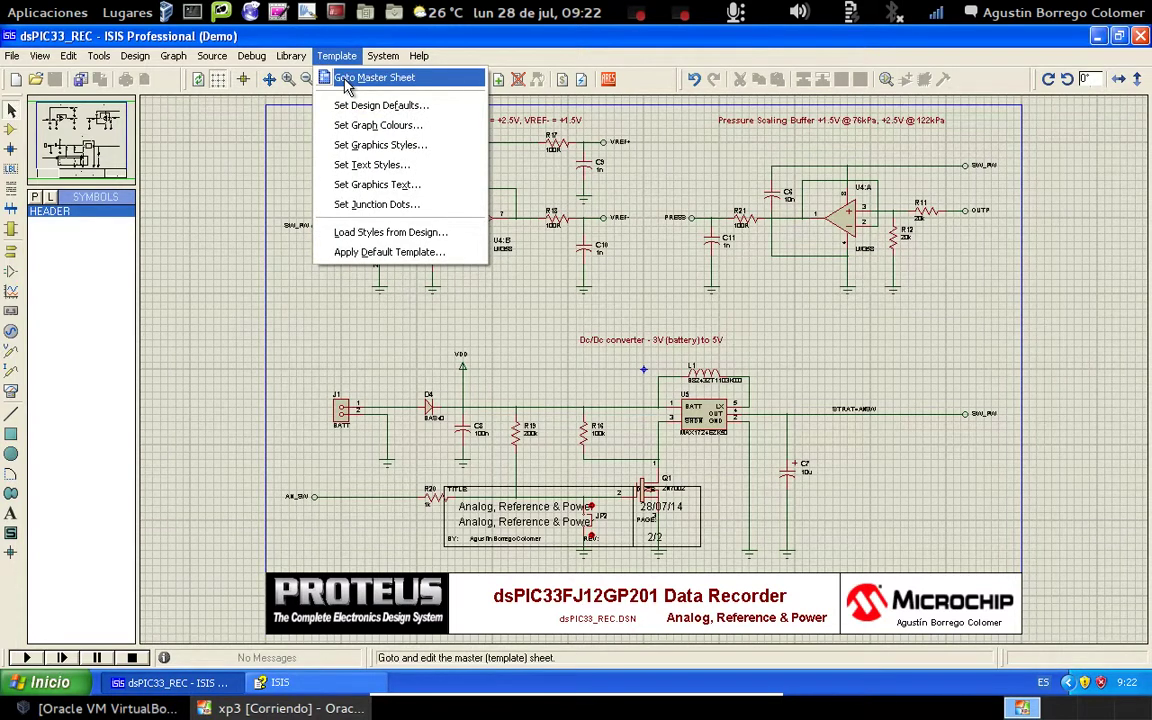
left_click(346, 86)
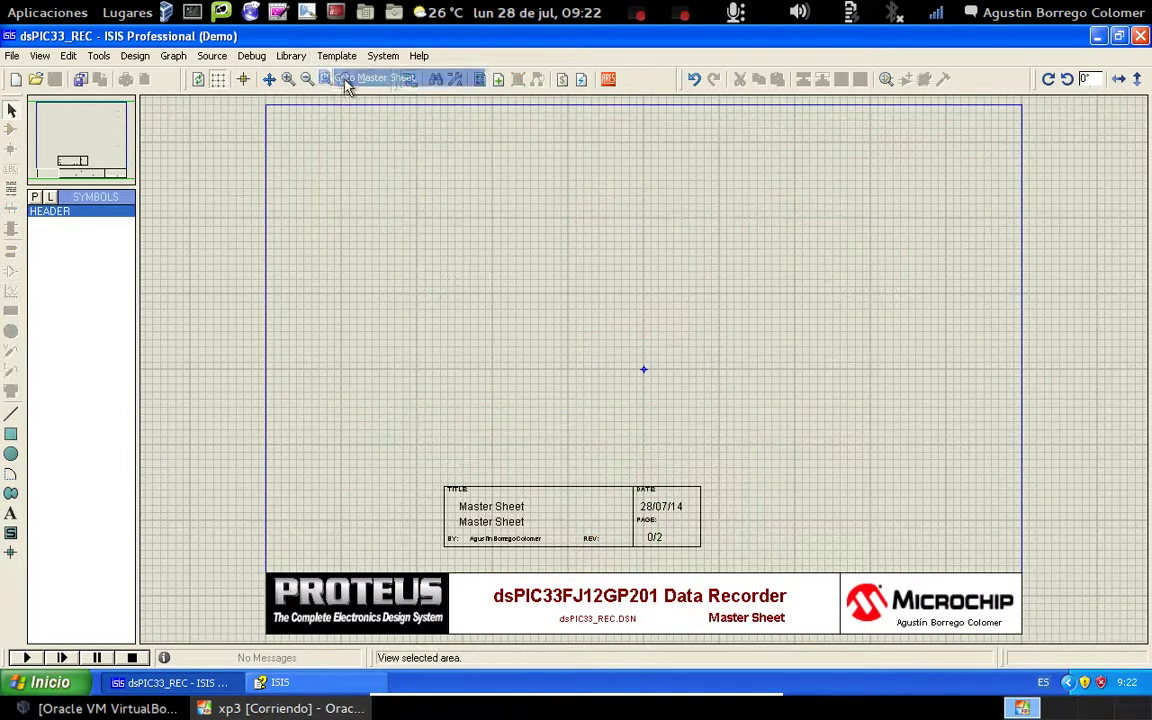
right_click(500, 492)
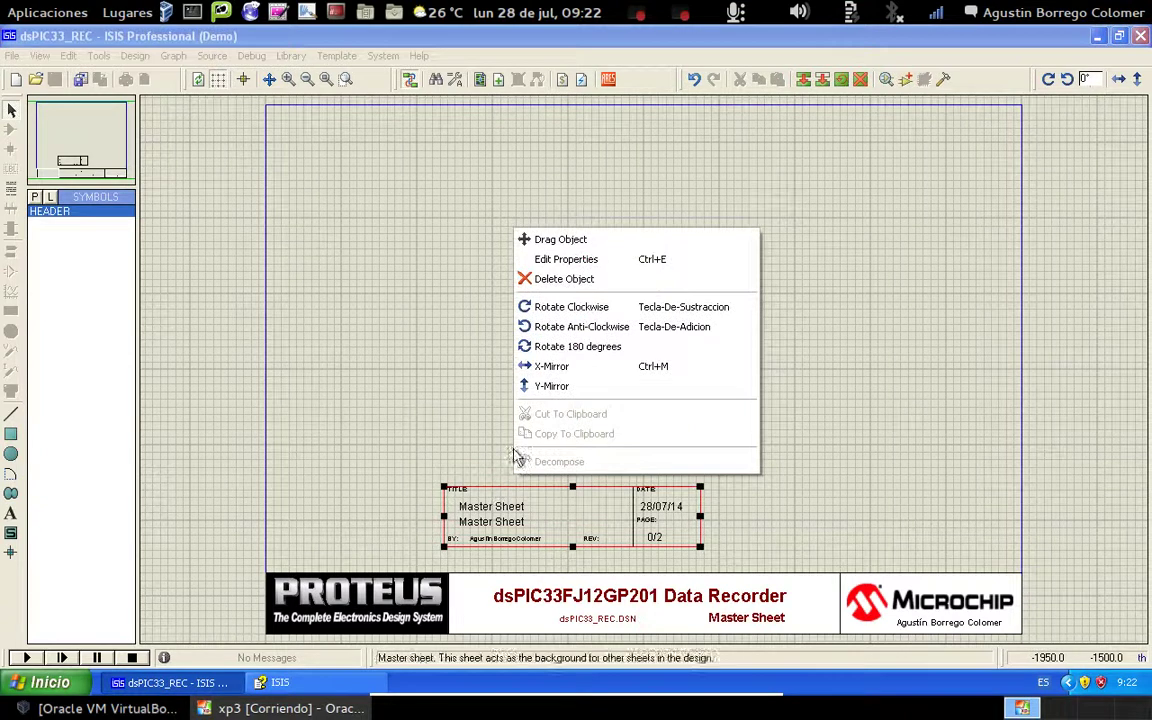
left_click(548, 280)
left_click_drag(427, 463, 751, 563)
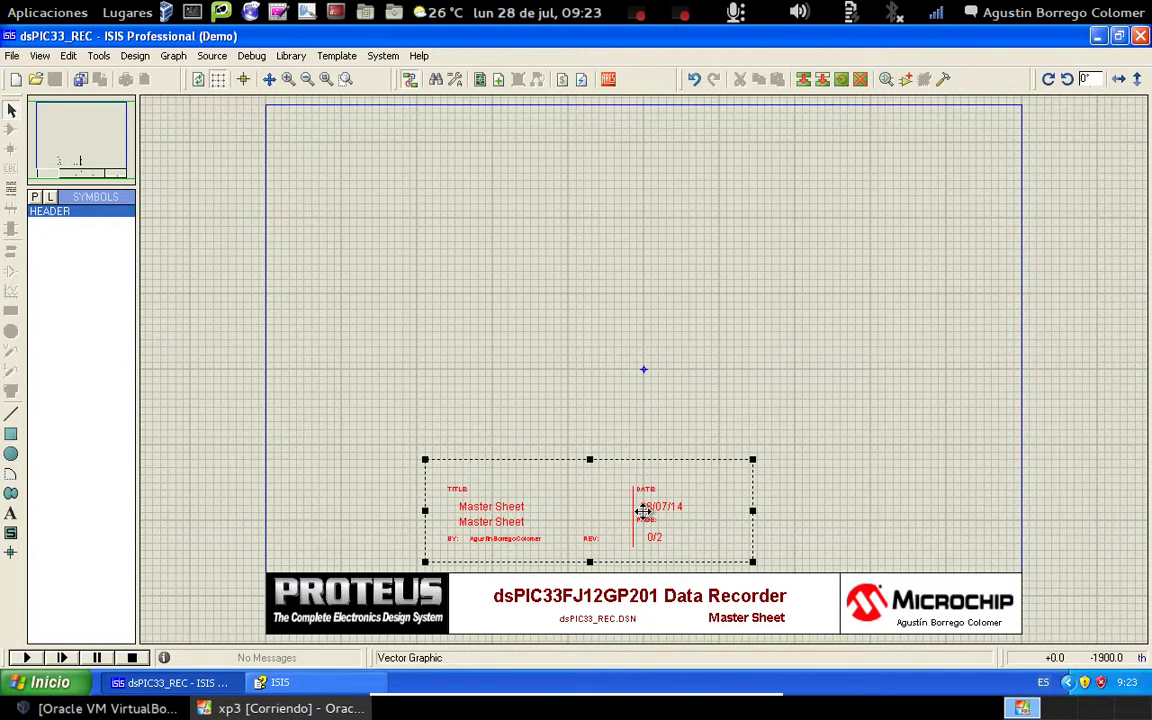
key("Delete")
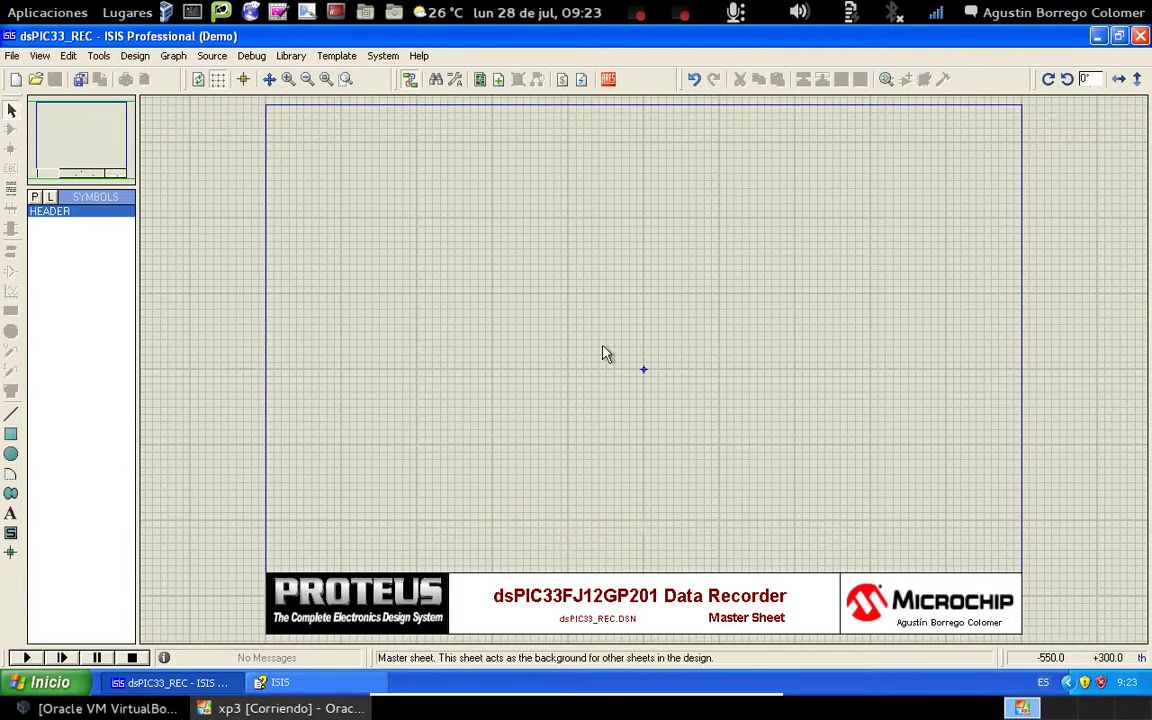